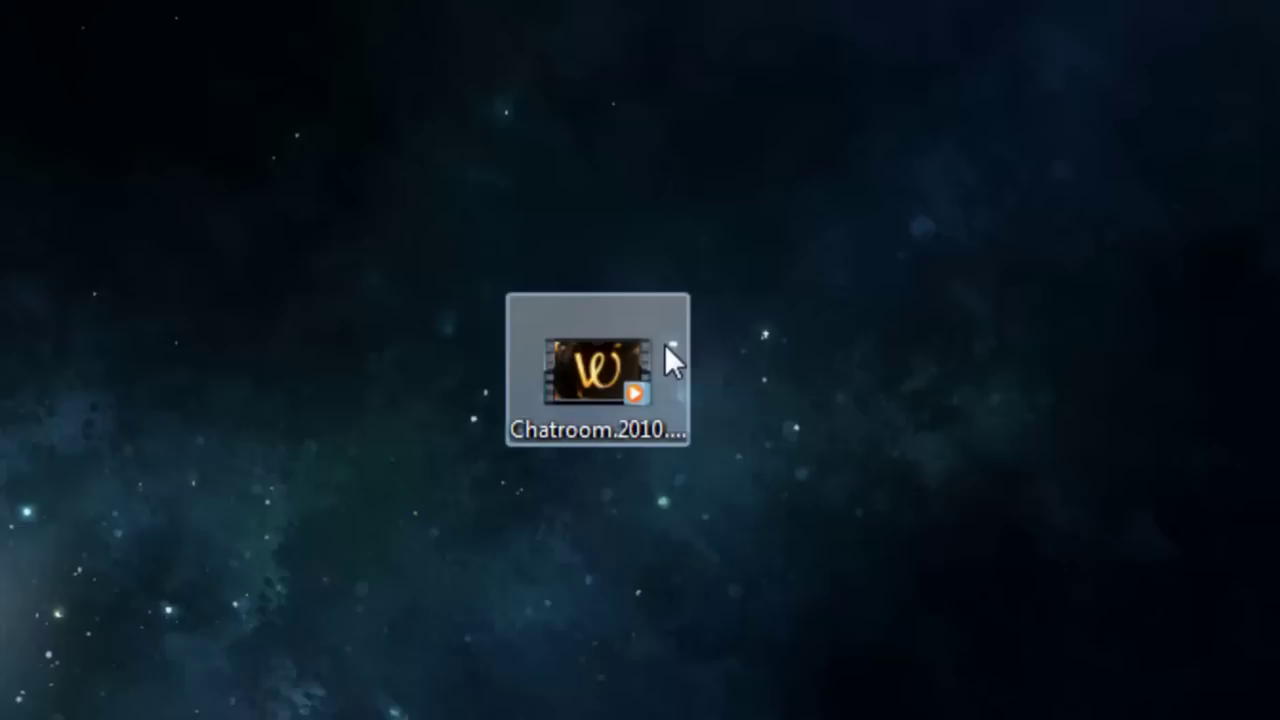
Step: Check the Chatroom video file's full name on the desktop and open it
click(664, 344)
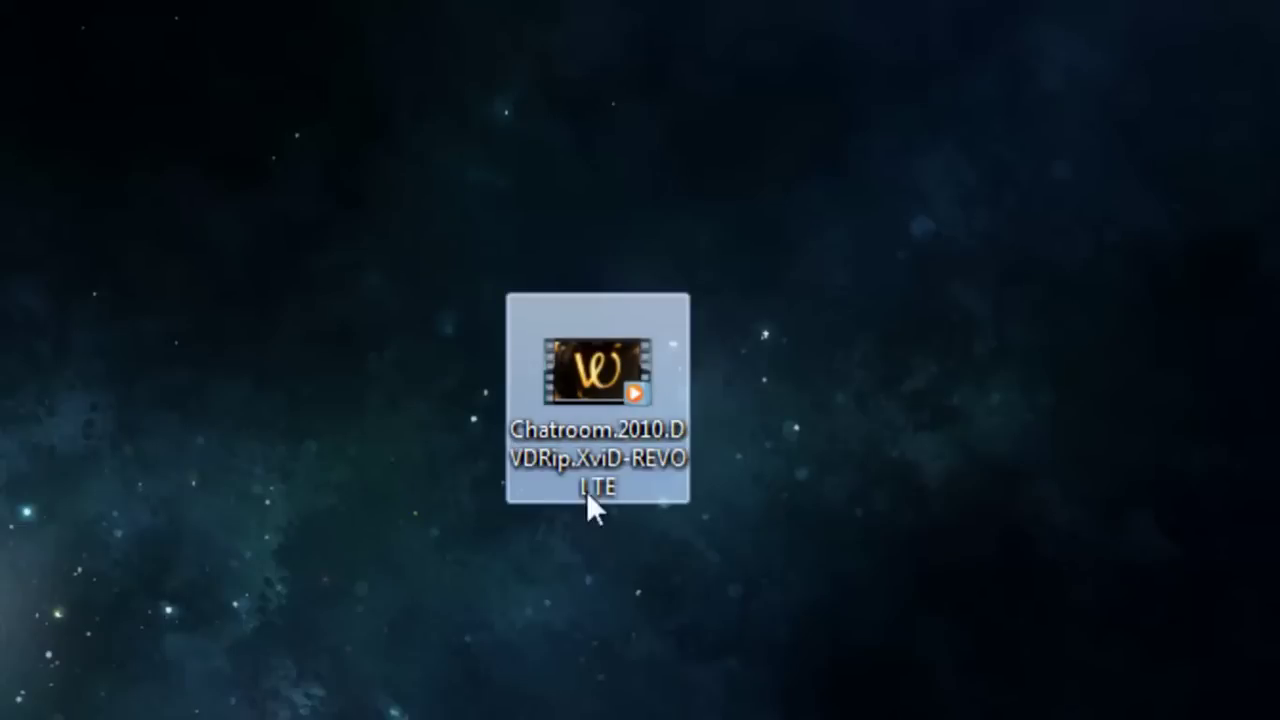
click(805, 376)
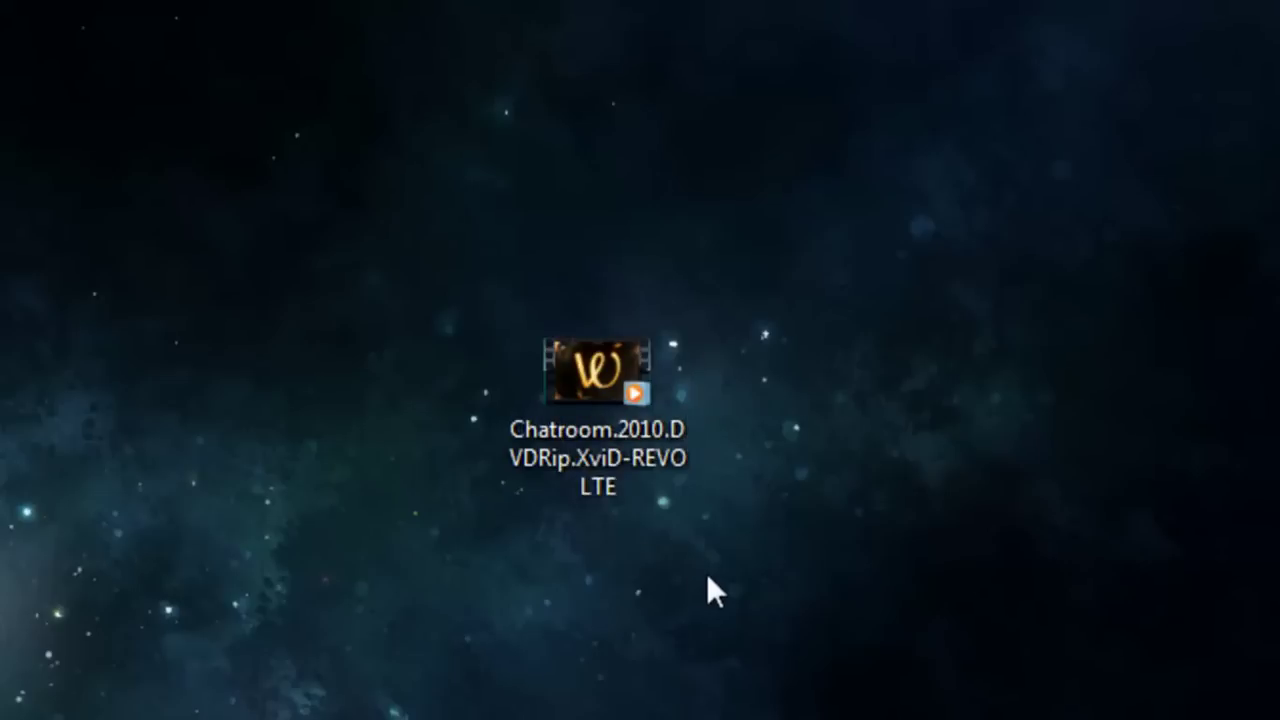
double_click(640, 380)
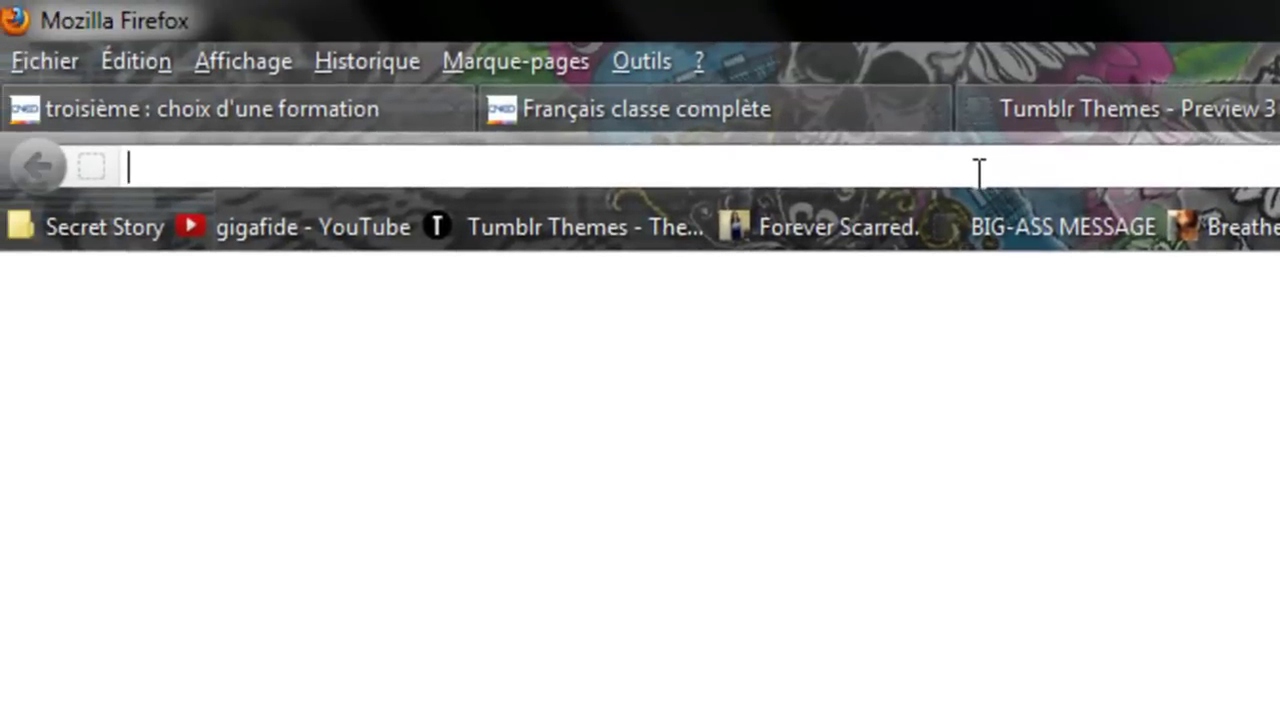
Step: Load subtitleseeker.com, search 'chatroom', and open the Chatroom (2010) result
text(http://www.subtitleseeker.com/)
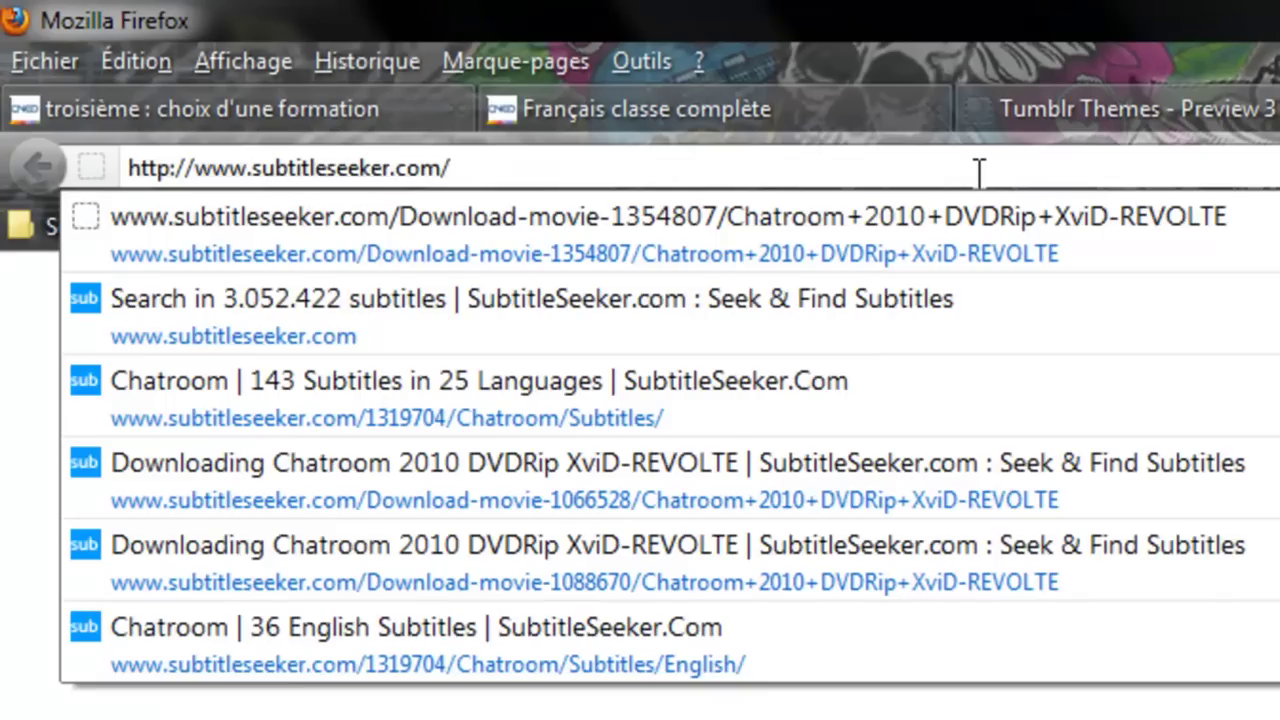
key(Return)
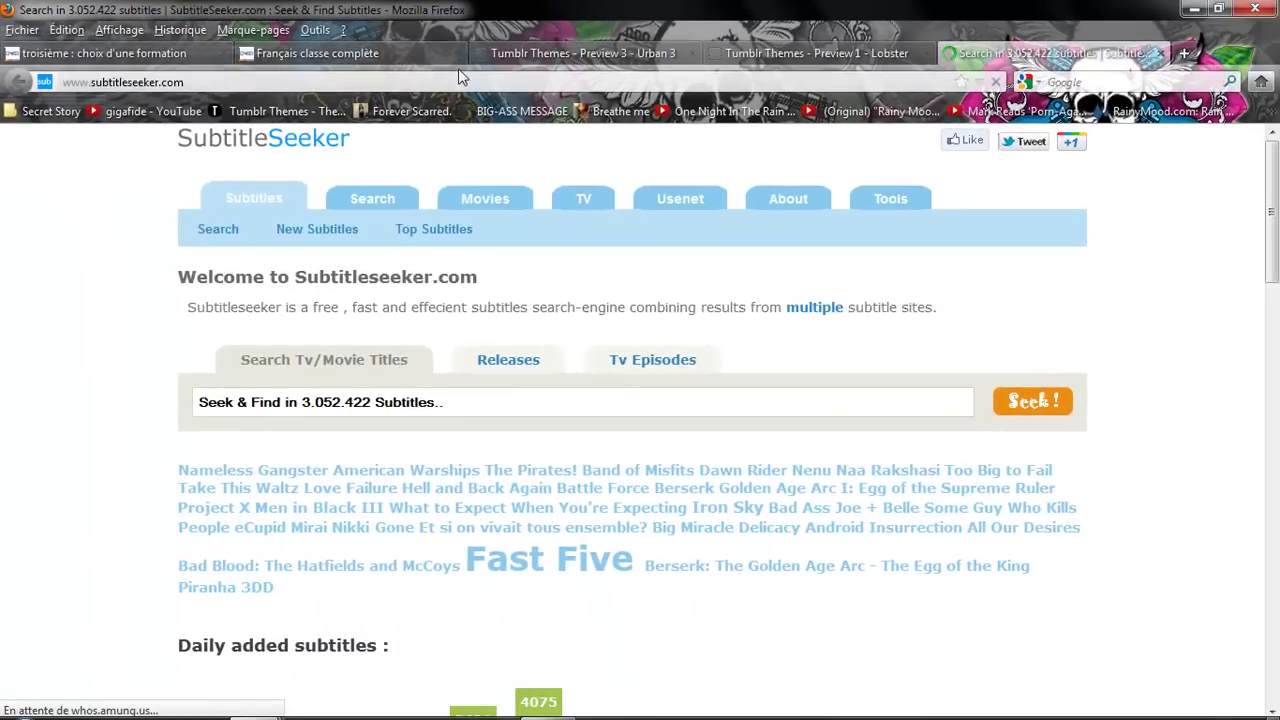
click(285, 405)
text(chatroom)
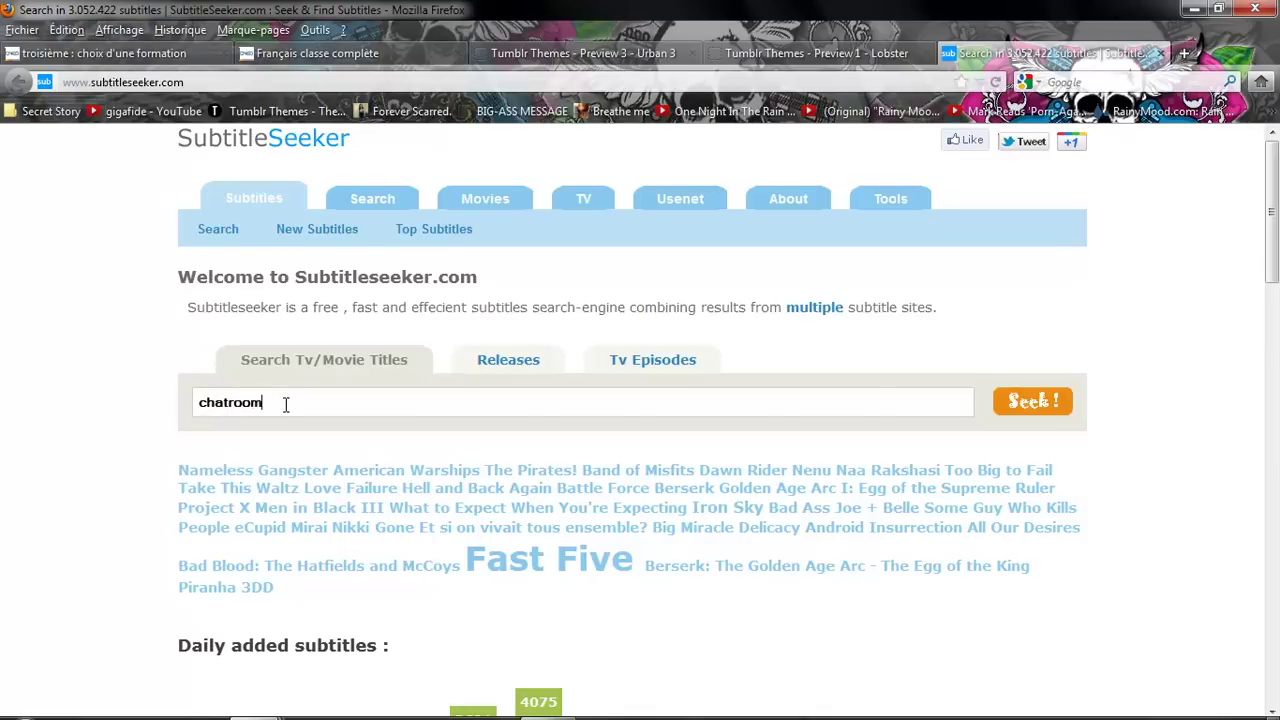
key(Return)
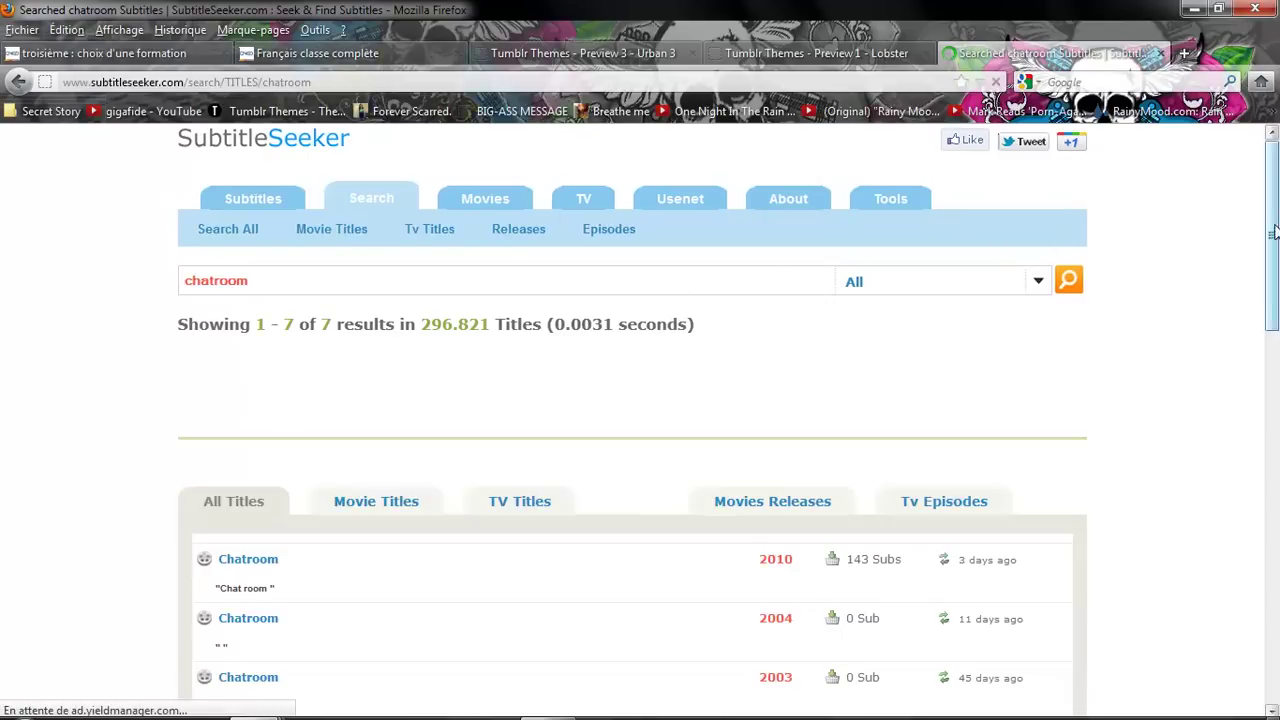
drag(1273, 232, 1273, 350)
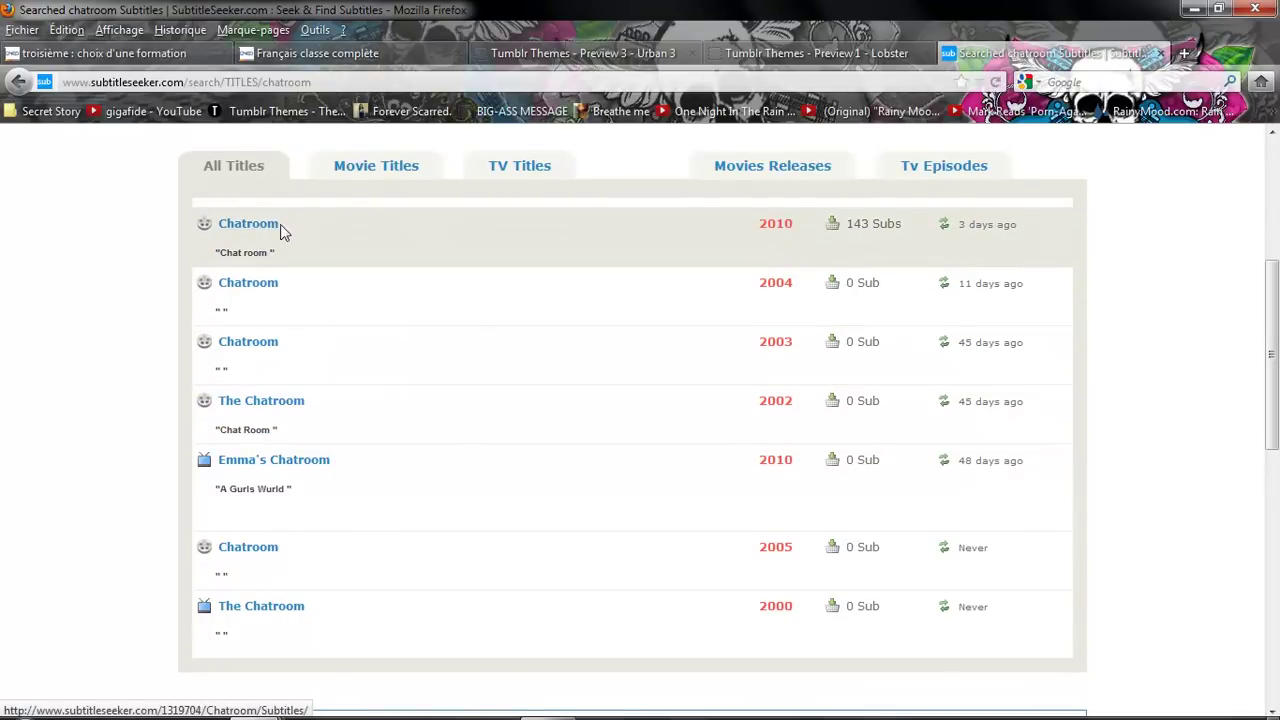
click(258, 233)
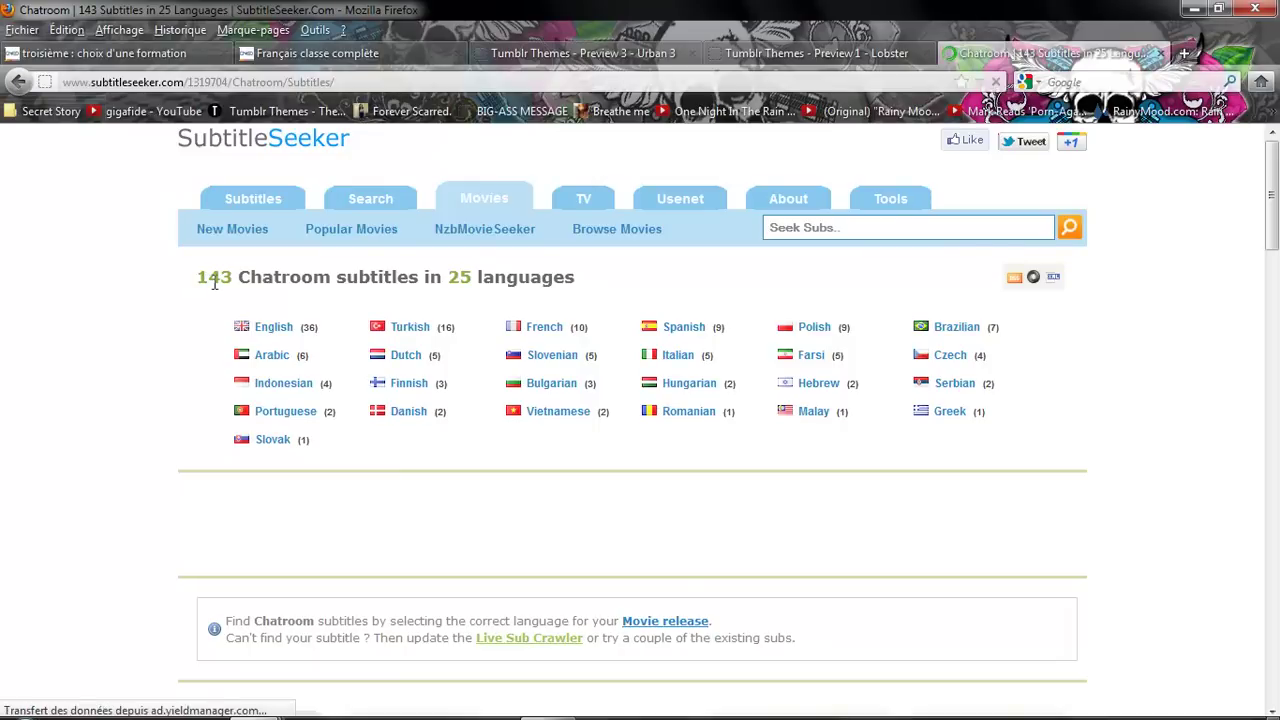
Step: Show the English Chatroom subtitles list, retrying the page load, and scroll through it
click(286, 337)
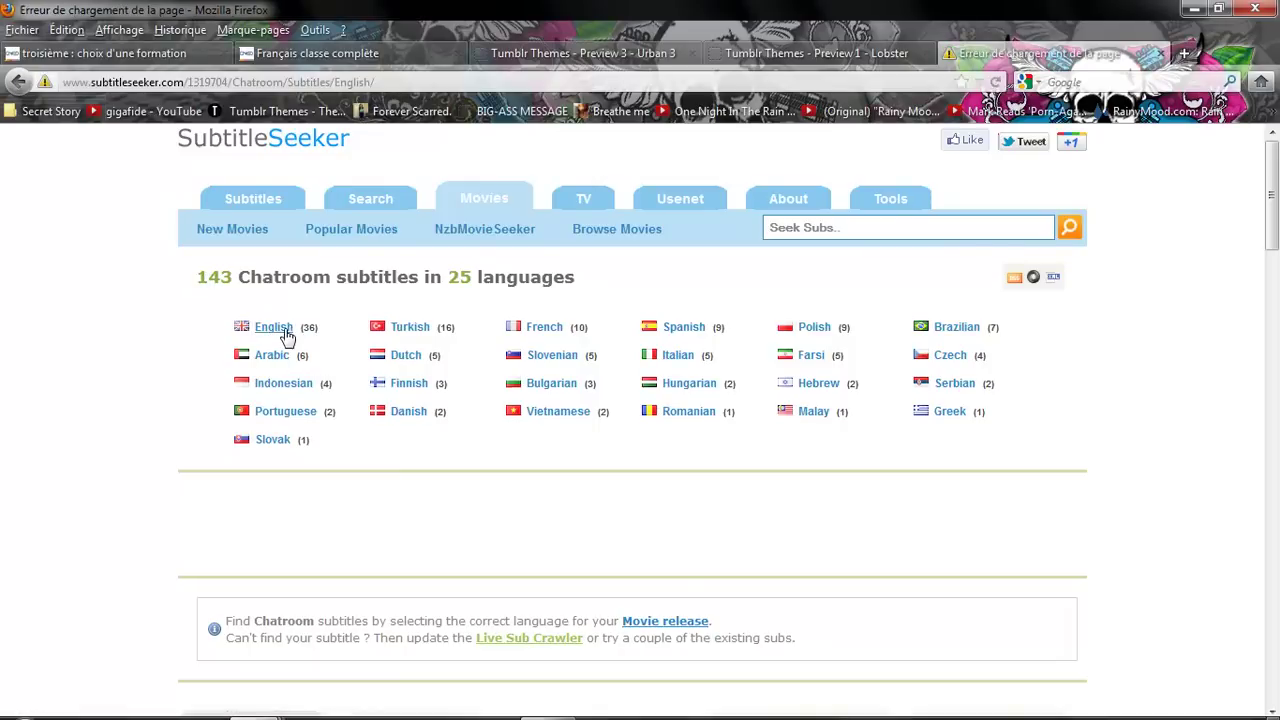
click(450, 476)
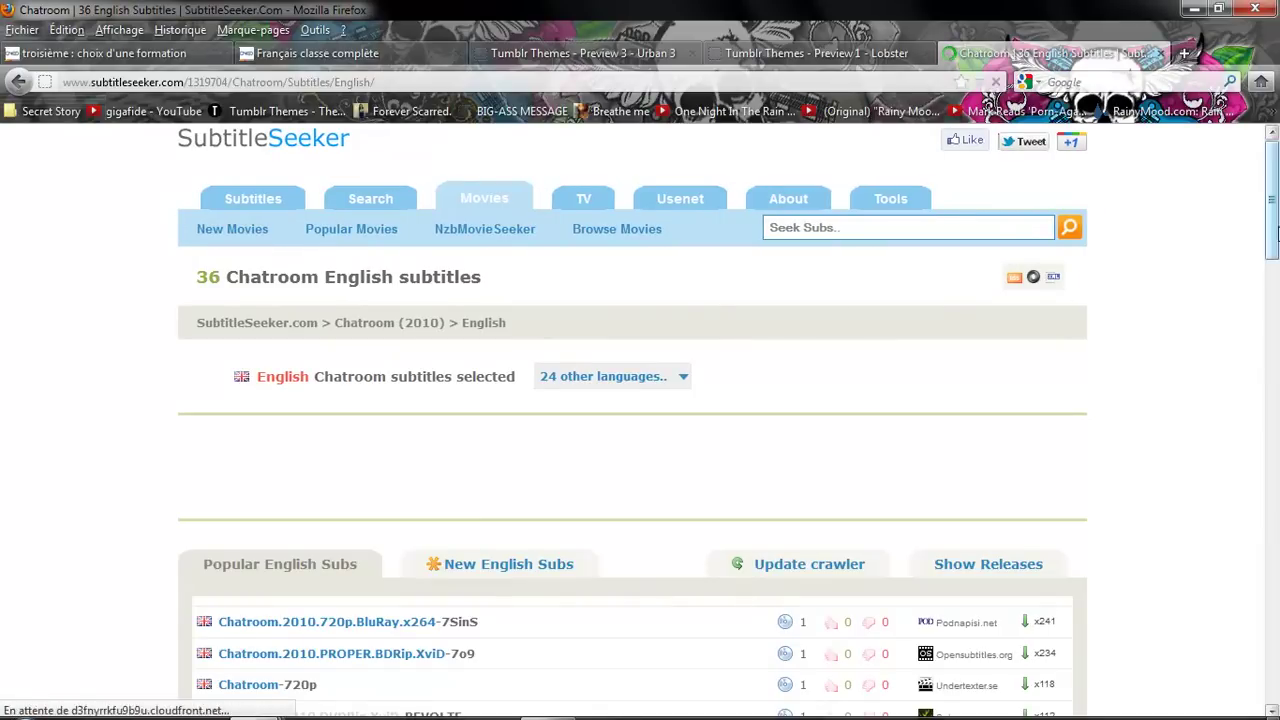
scroll(1277, 283, down, 5)
scroll(1277, 283, down, 4)
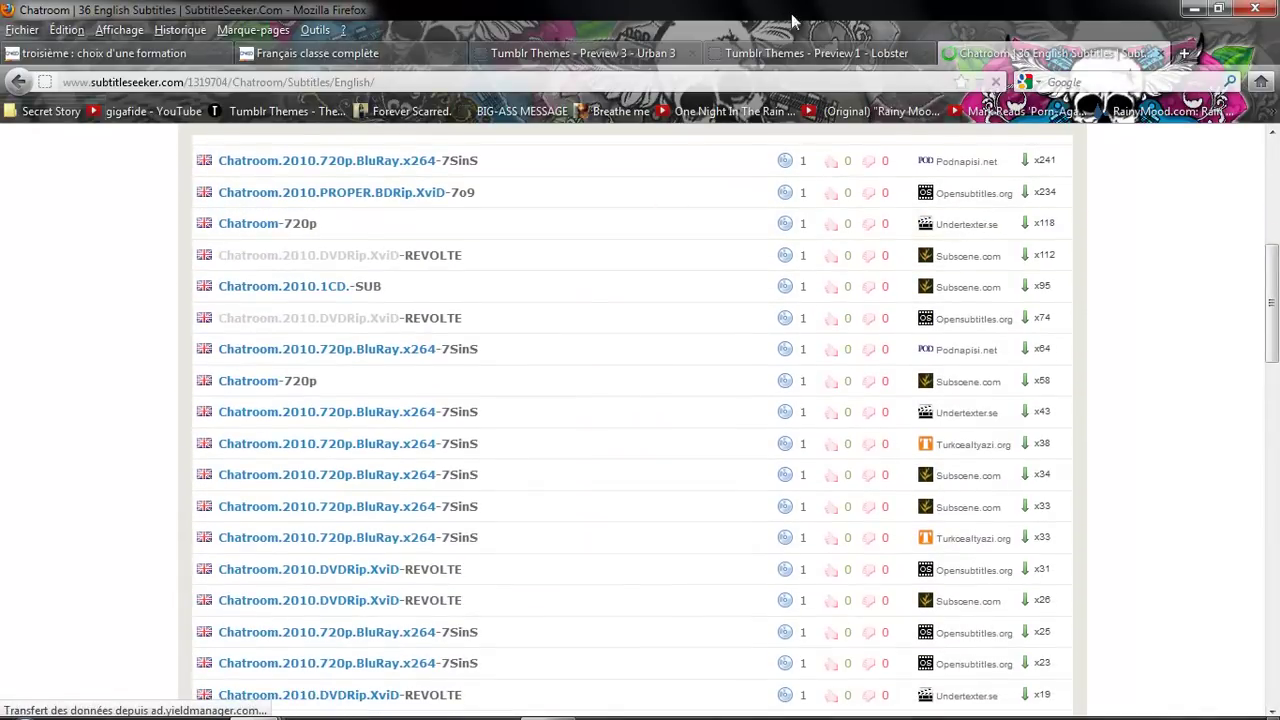
Step: Snap Firefox beside the desktop and open the Chatroom.2010.DVDRip.XviD-REVOLTE English subtitle
mouse_move(790, 15)
mouse_down()
mouse_move(880, 45)
mouse_move(1279, 110)
mouse_up()
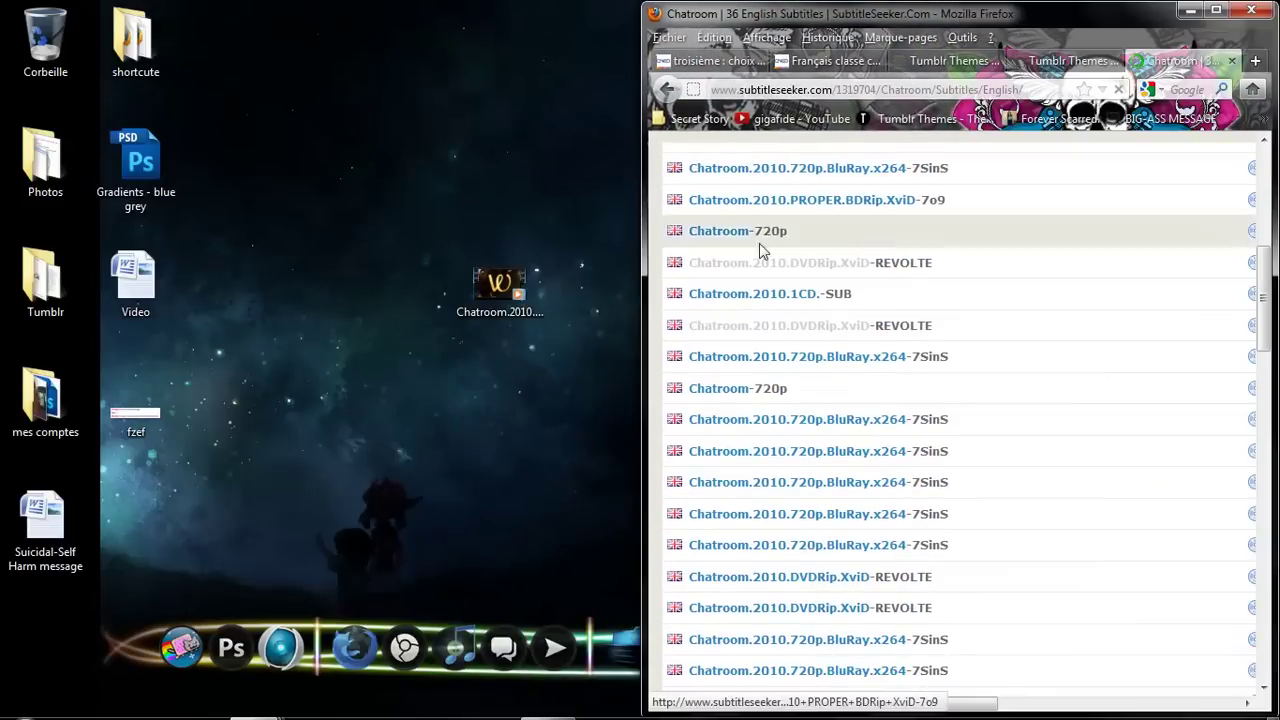
click(513, 287)
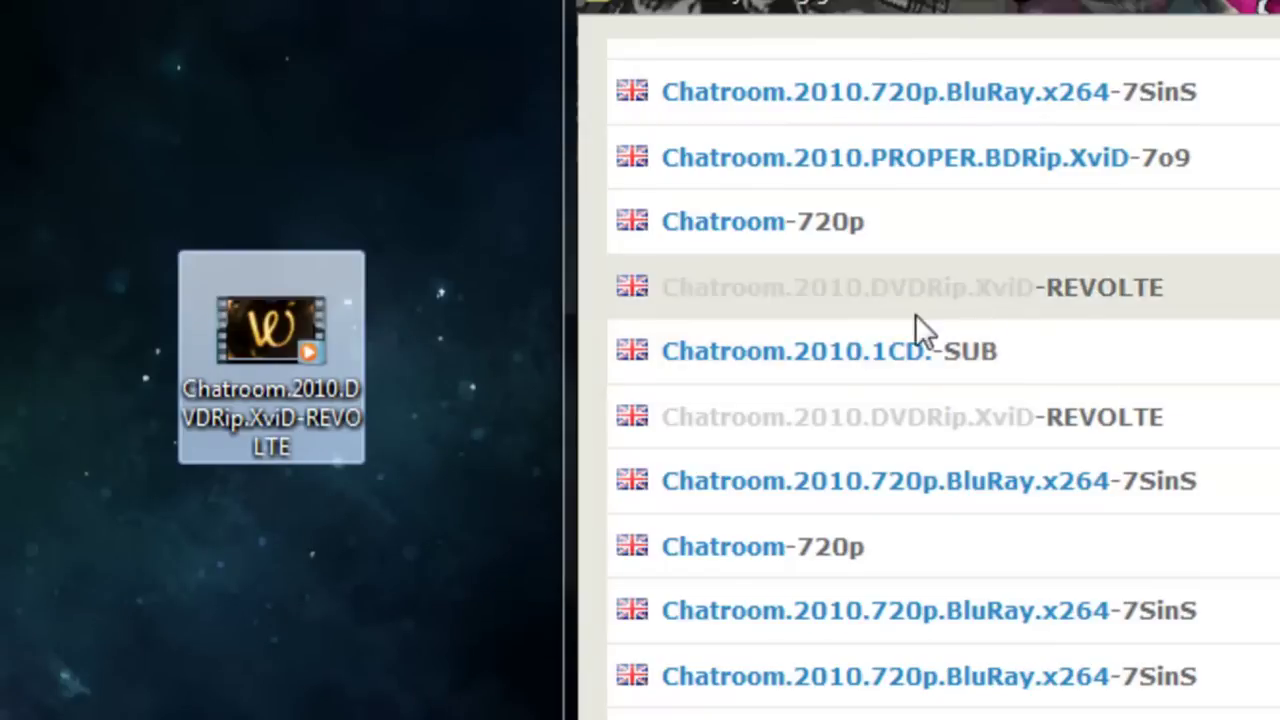
click(1095, 305)
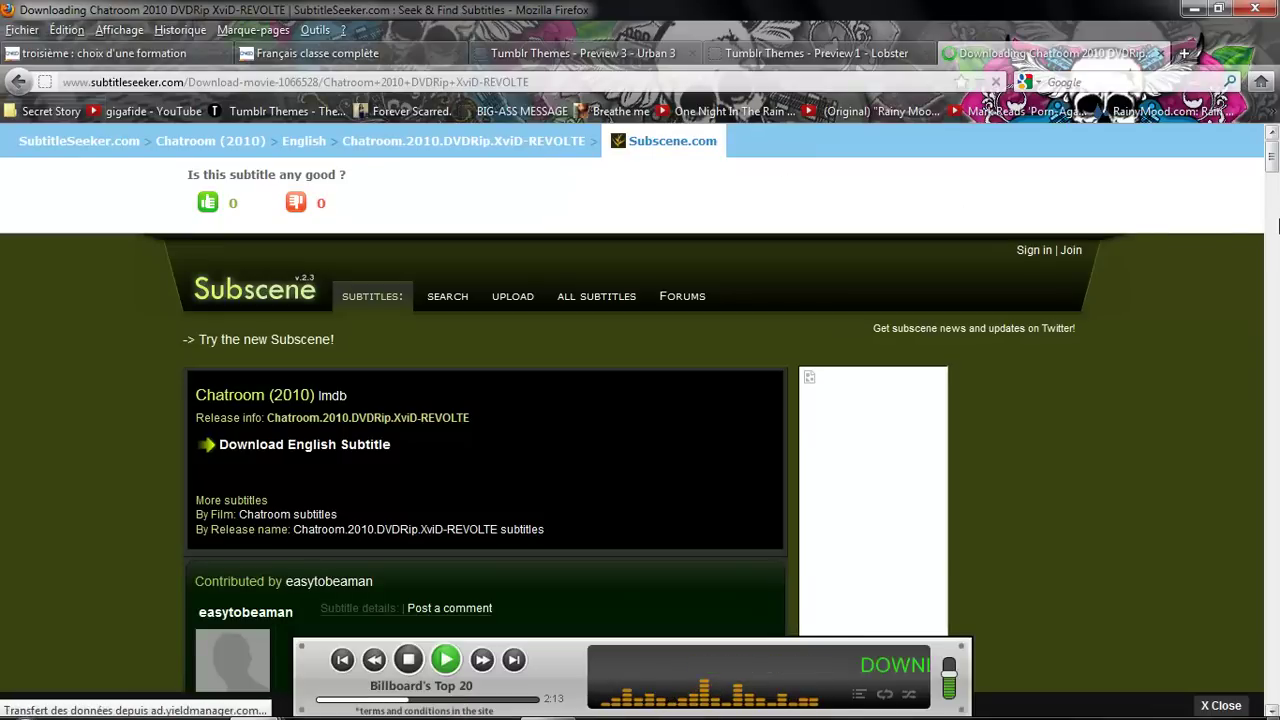
Step: Download the English subtitle archive and open it with WinRAR
scroll(1273, 175, down, 4)
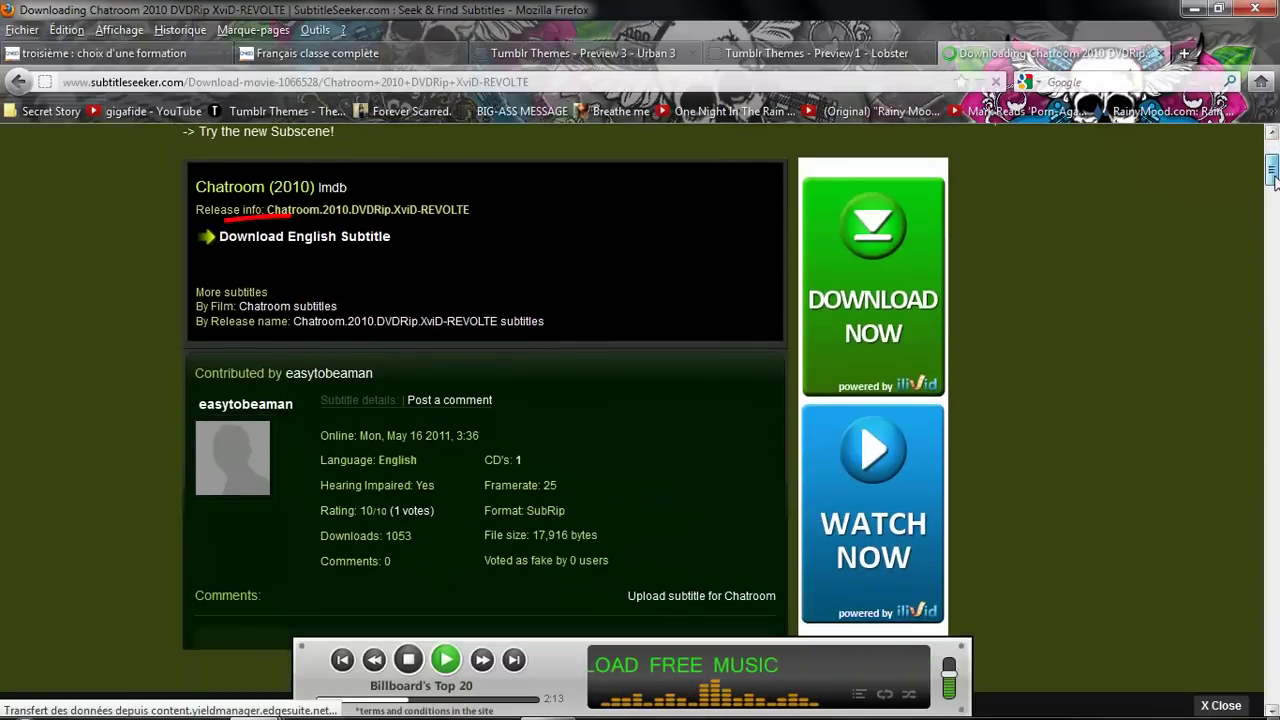
click(283, 248)
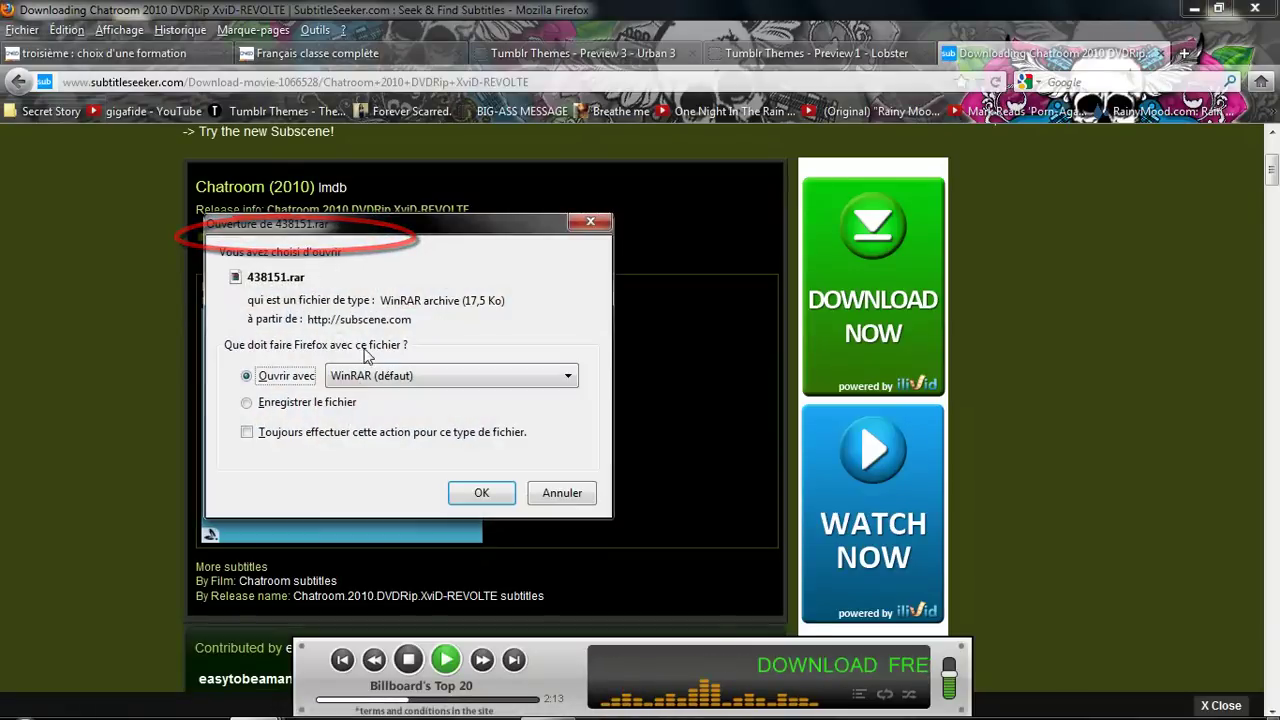
click(479, 492)
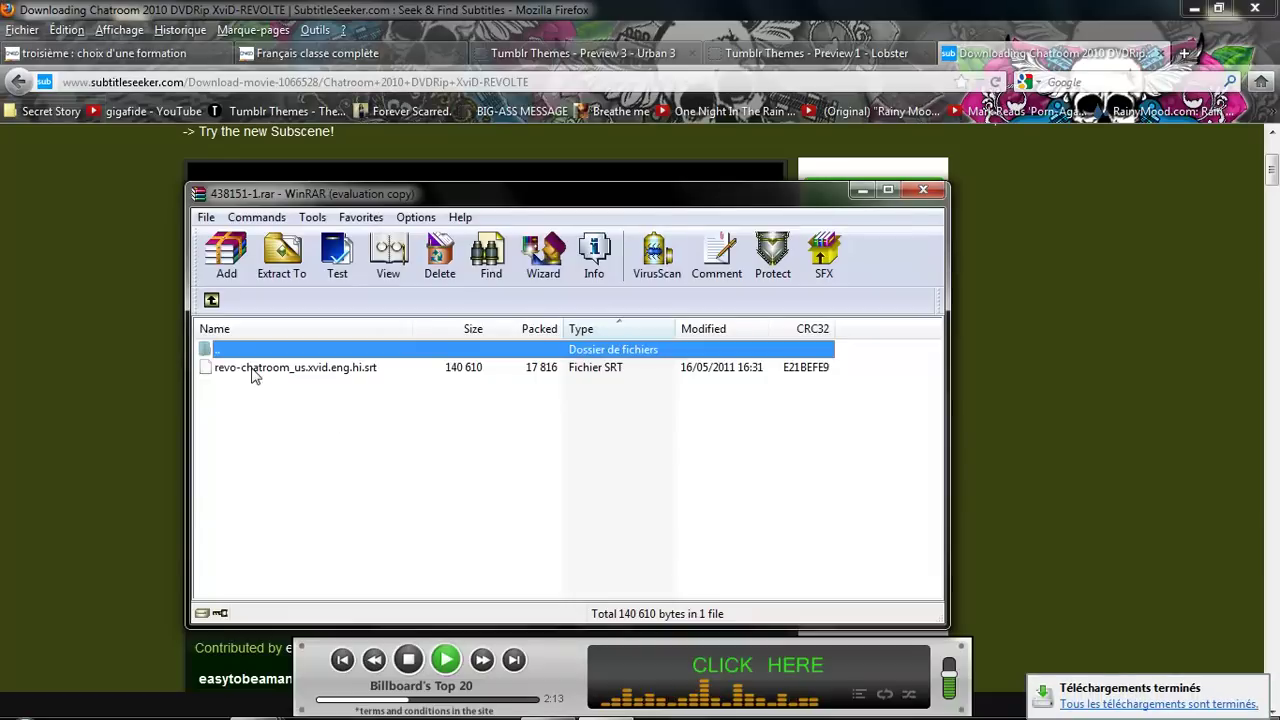
Step: Extract revo-chatroom_us.xvid.eng.hi.srt to the Desktop, then close WinRAR and minimize Firefox
double_click(251, 377)
click(645, 416)
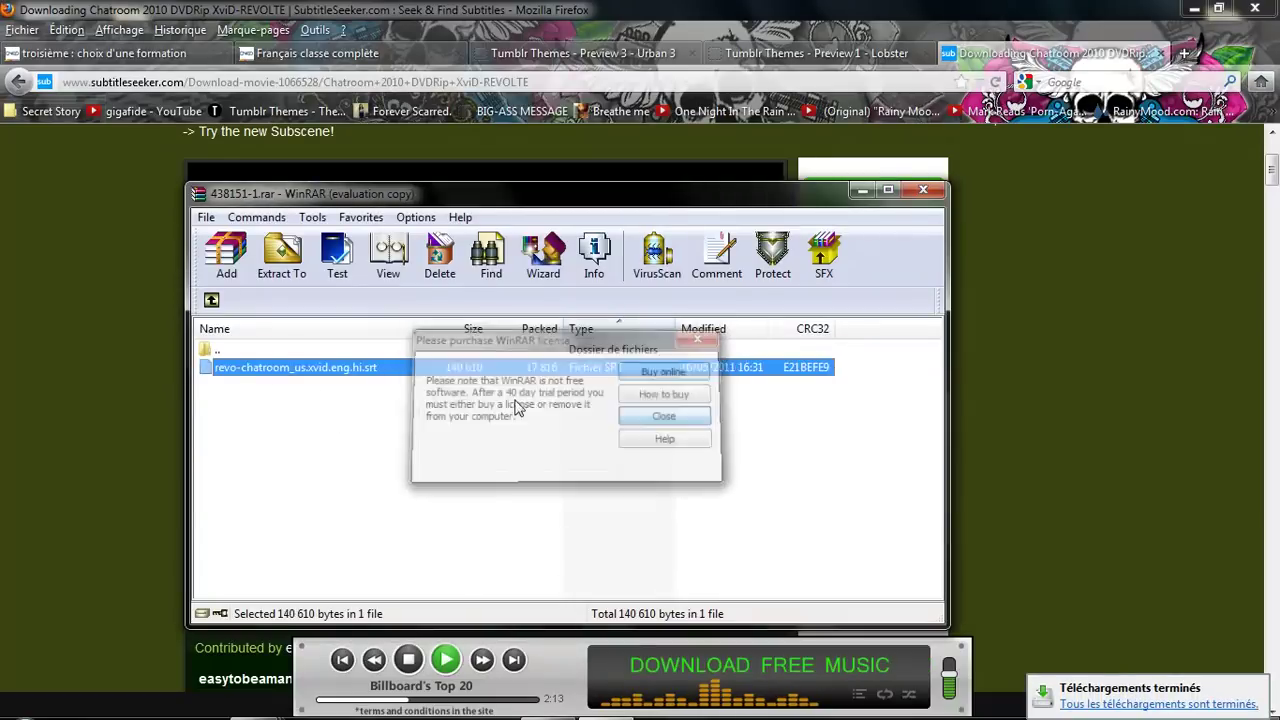
click(290, 268)
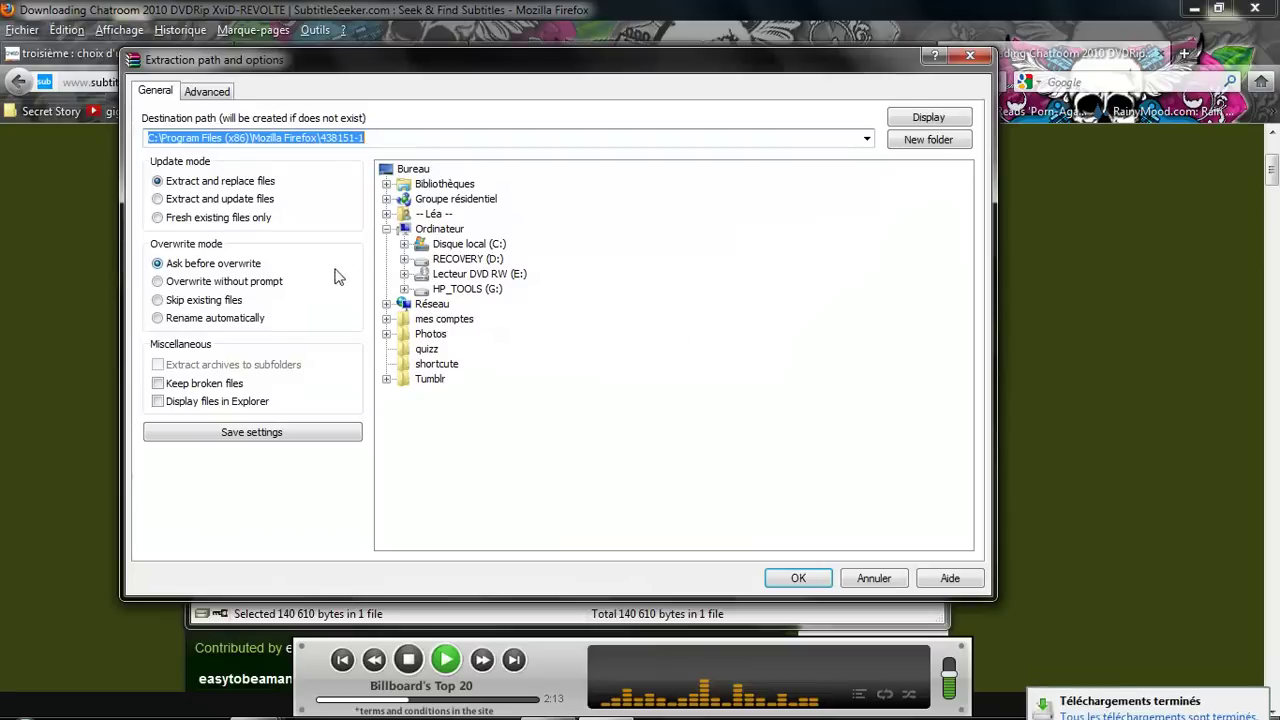
click(408, 170)
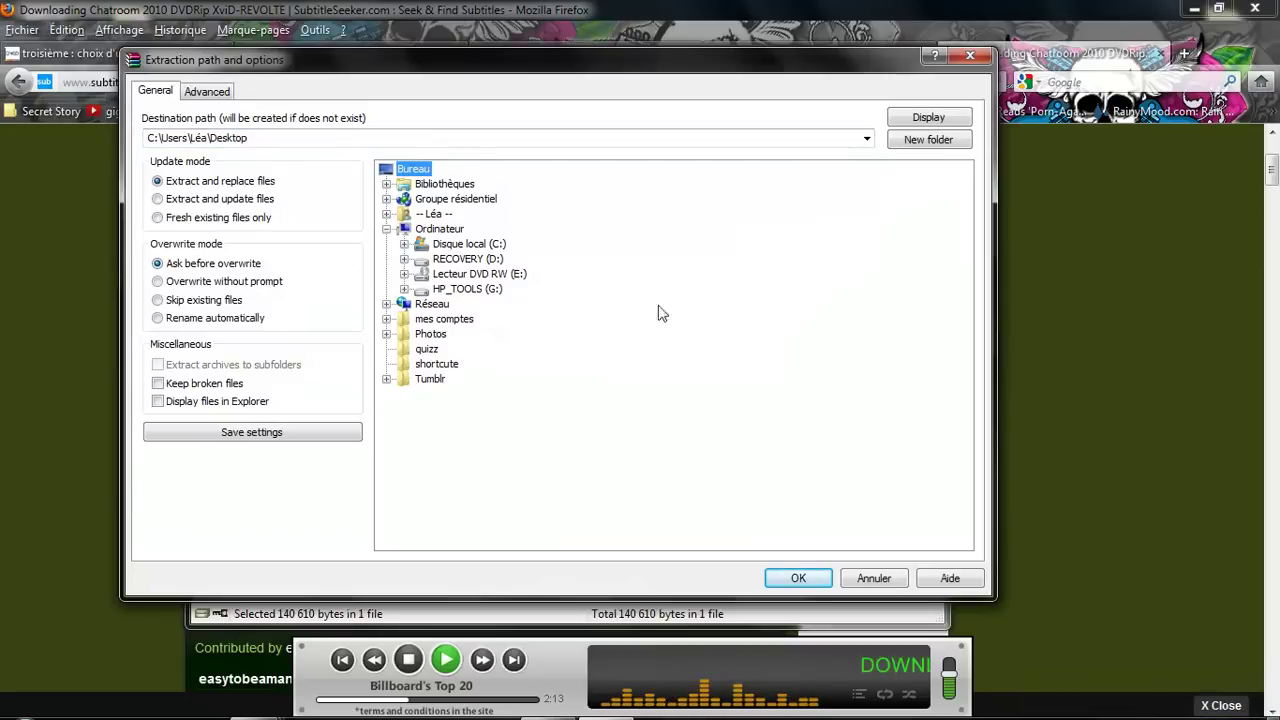
click(796, 578)
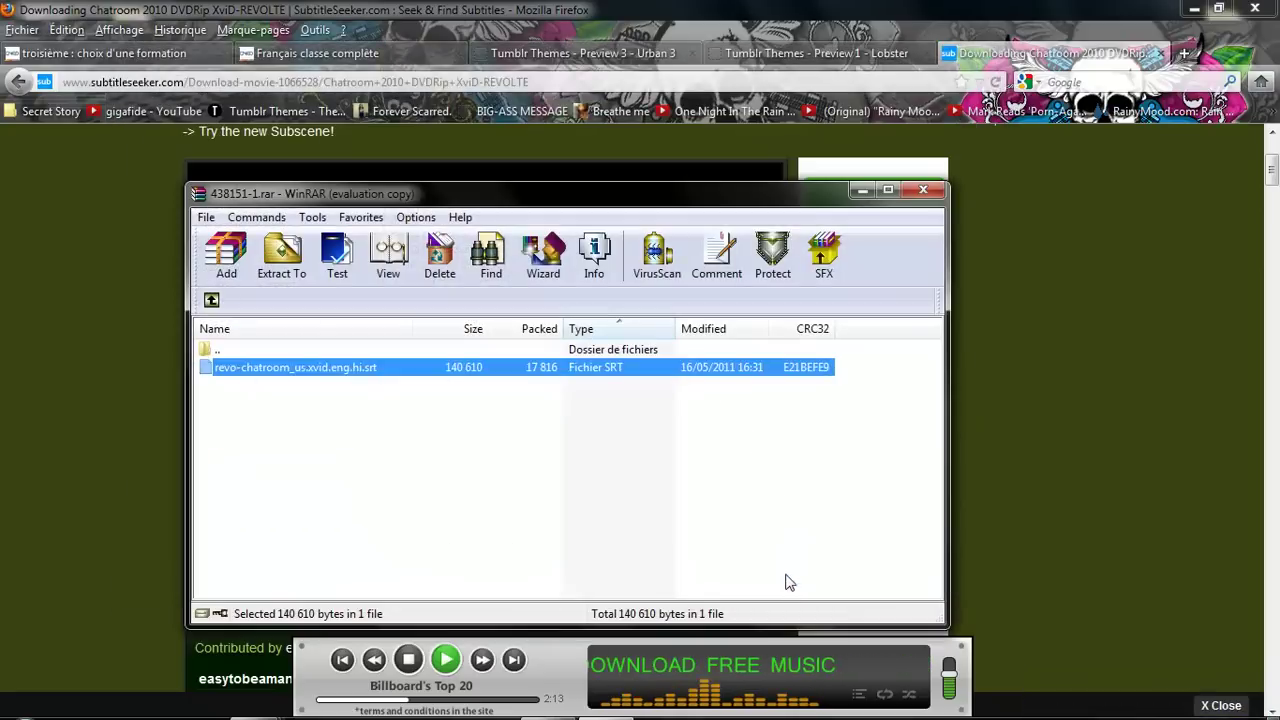
click(922, 190)
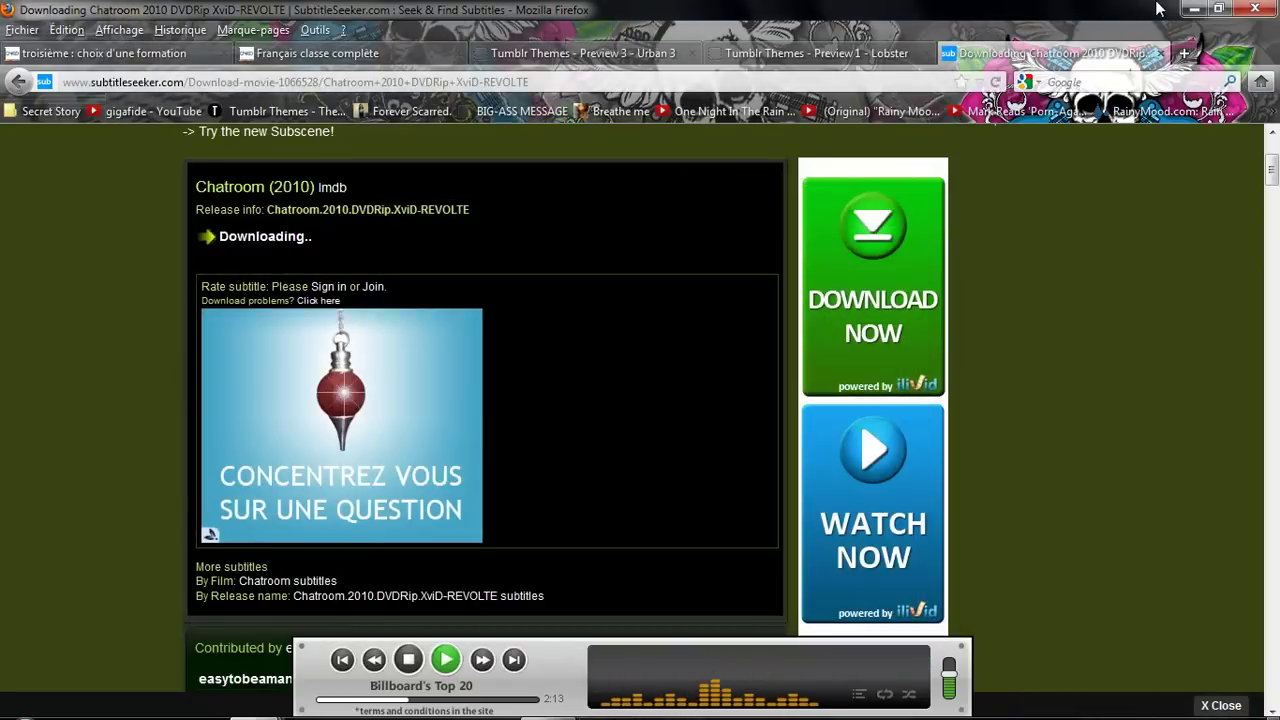
click(1194, 8)
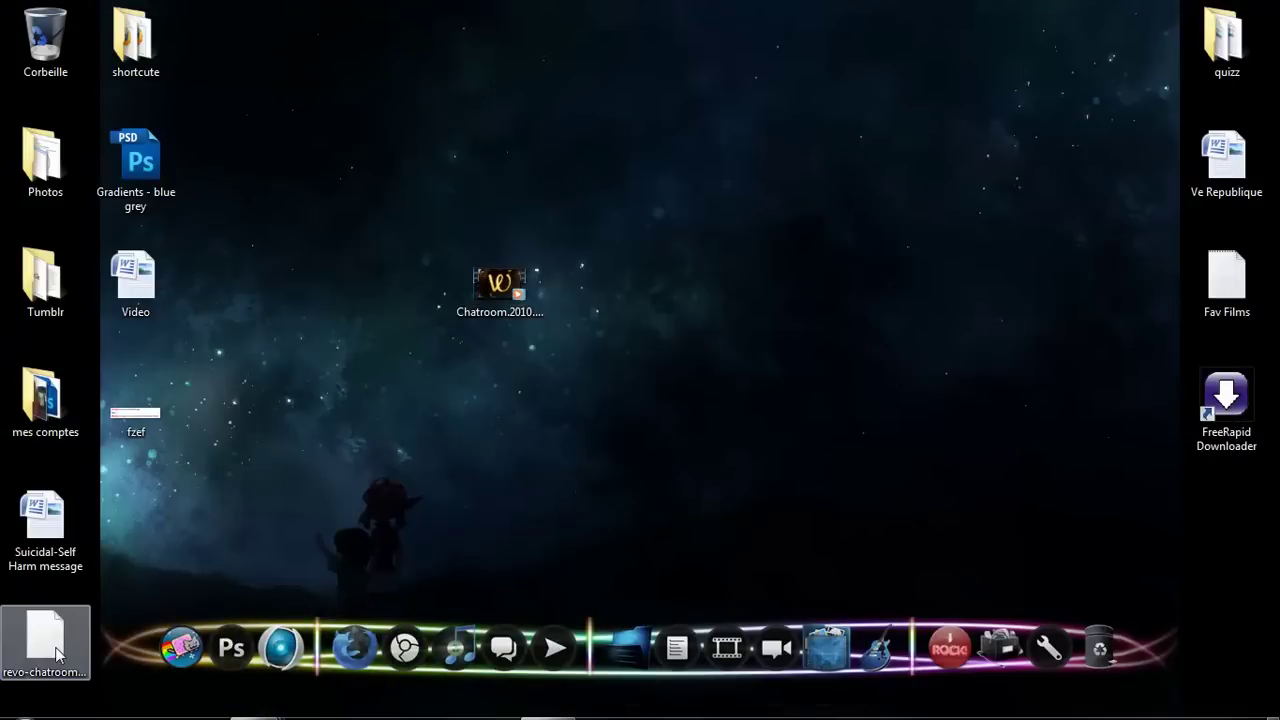
Step: Move the revo-chatroom SRT file beside the Chatroom video and launch VLC from the Start menu
mouse_move(55, 647)
mouse_down()
mouse_move(542, 409)
mouse_move(598, 285)
mouse_up()
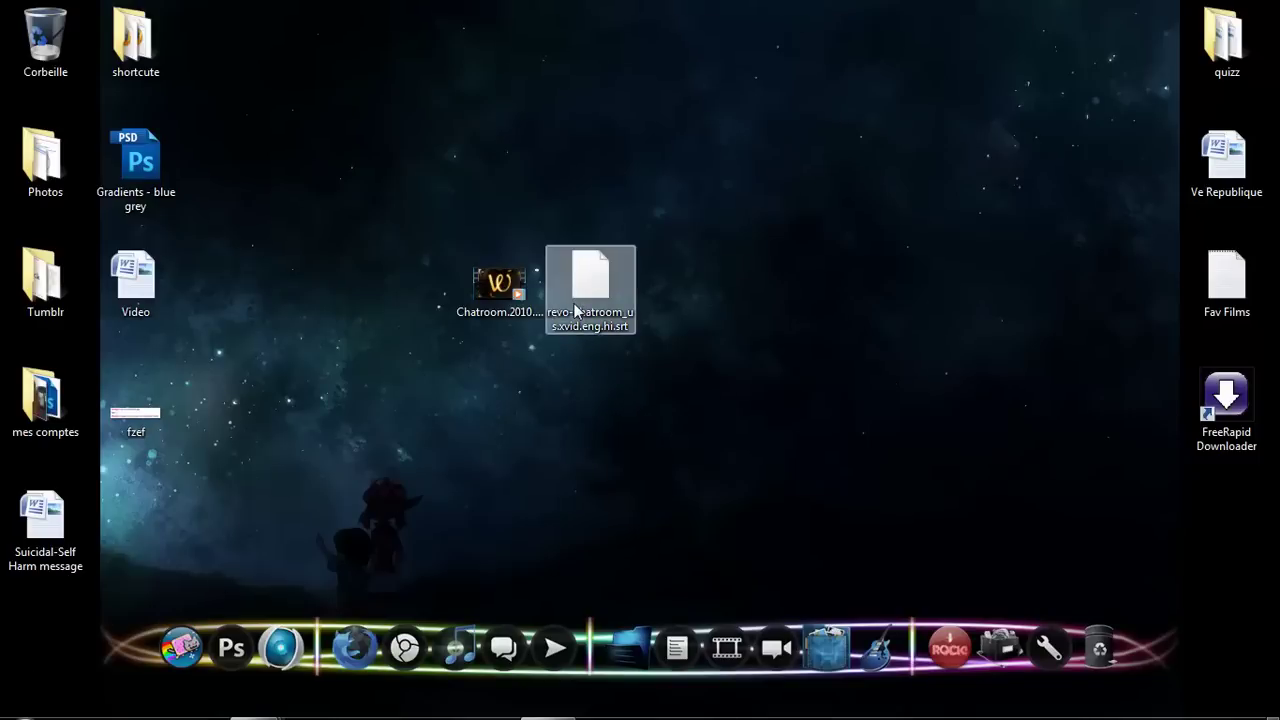
click(28, 696)
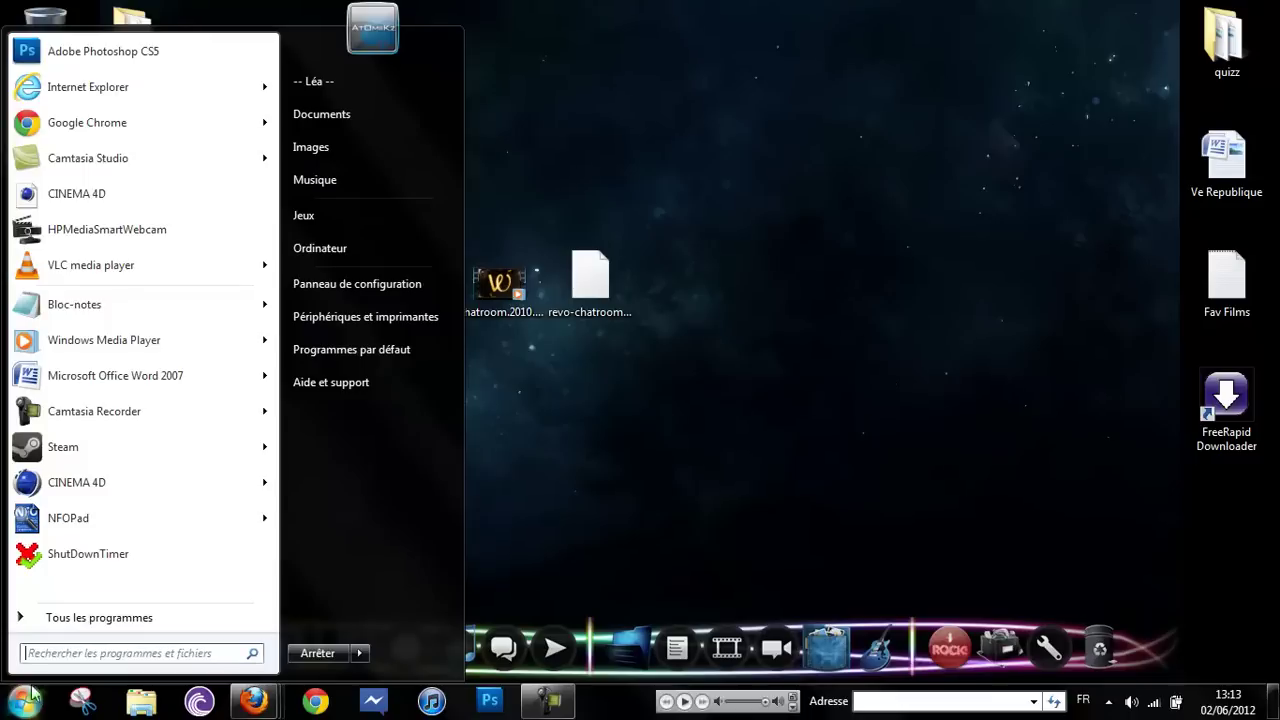
mouse_move(97, 277)
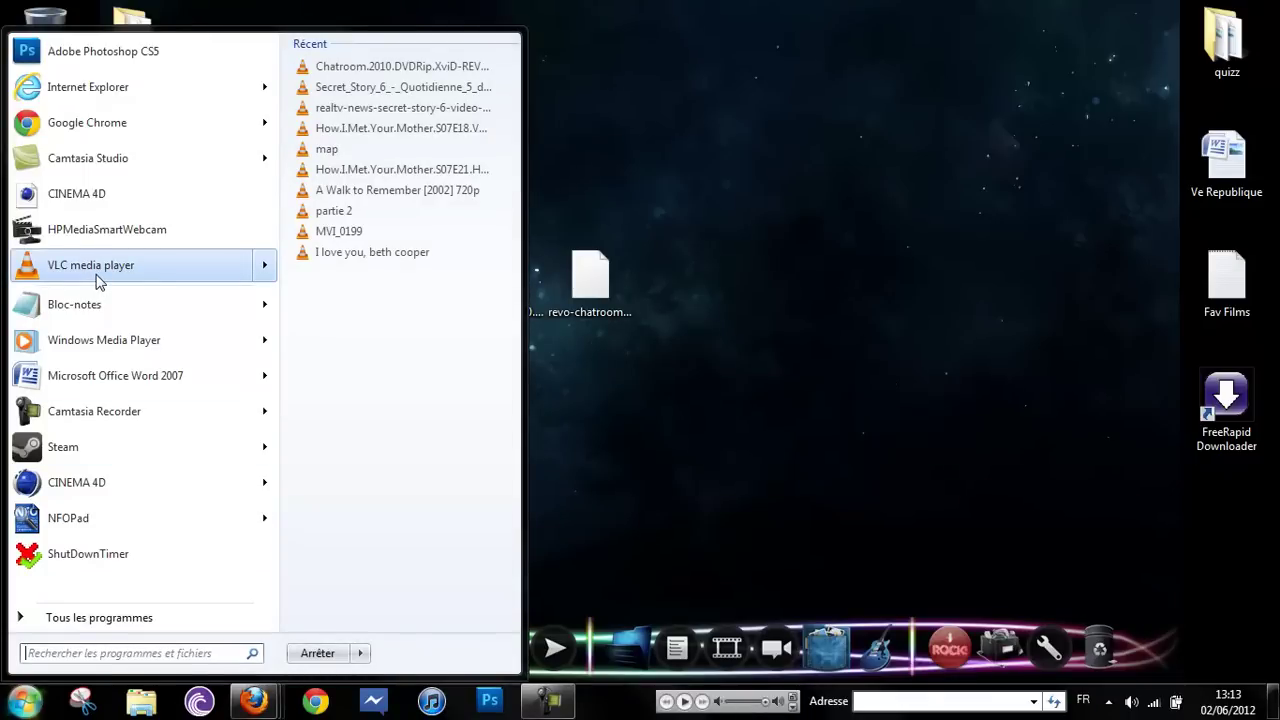
click(97, 277)
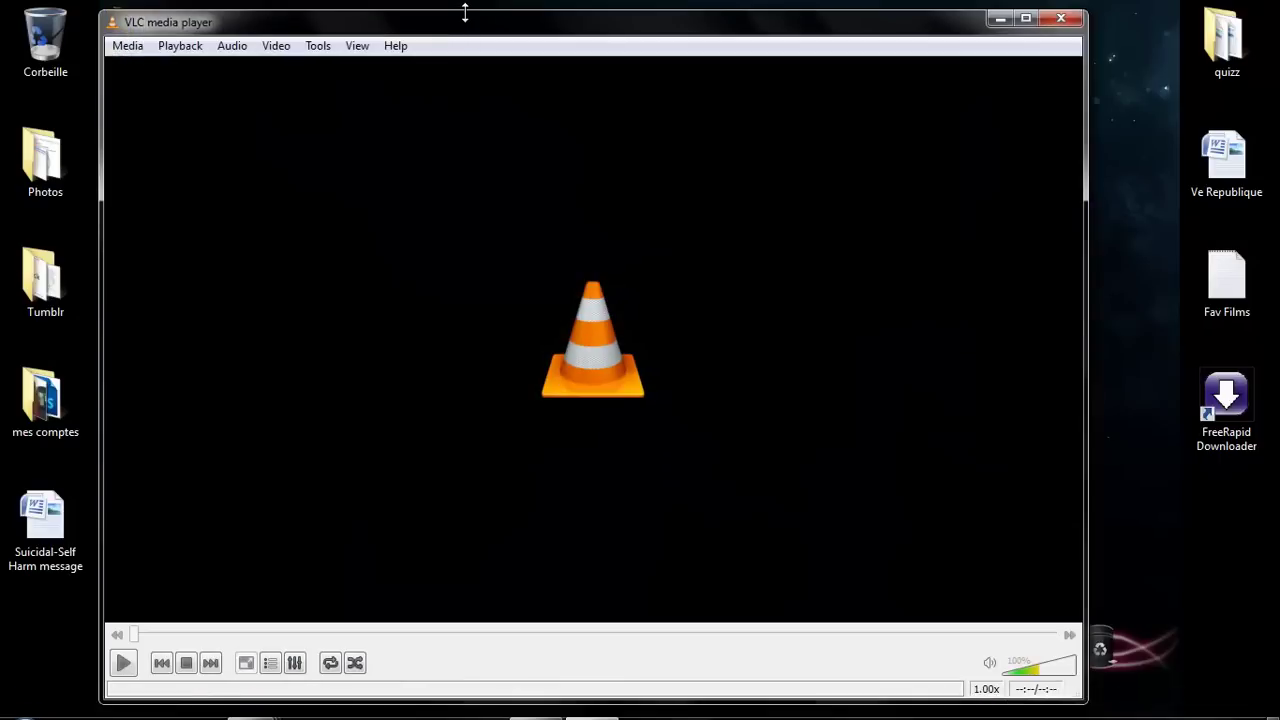
Step: Add Chatroom.2010.DVDRip.XviD-REVOLTE.avi from the Desktop via Media > Advanced Open File
mouse_move(465, 12)
mouse_down()
mouse_move(434, 109)
mouse_move(448, 116)
mouse_move(468, 92)
mouse_up()
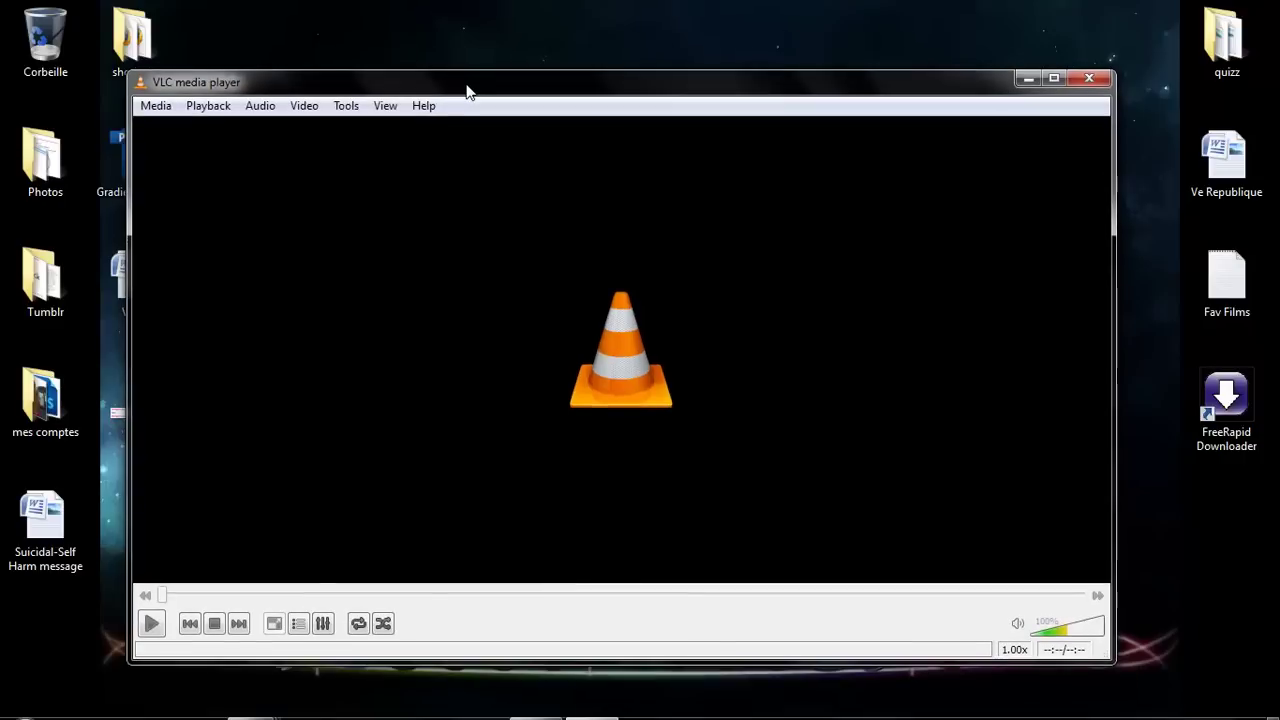
click(160, 106)
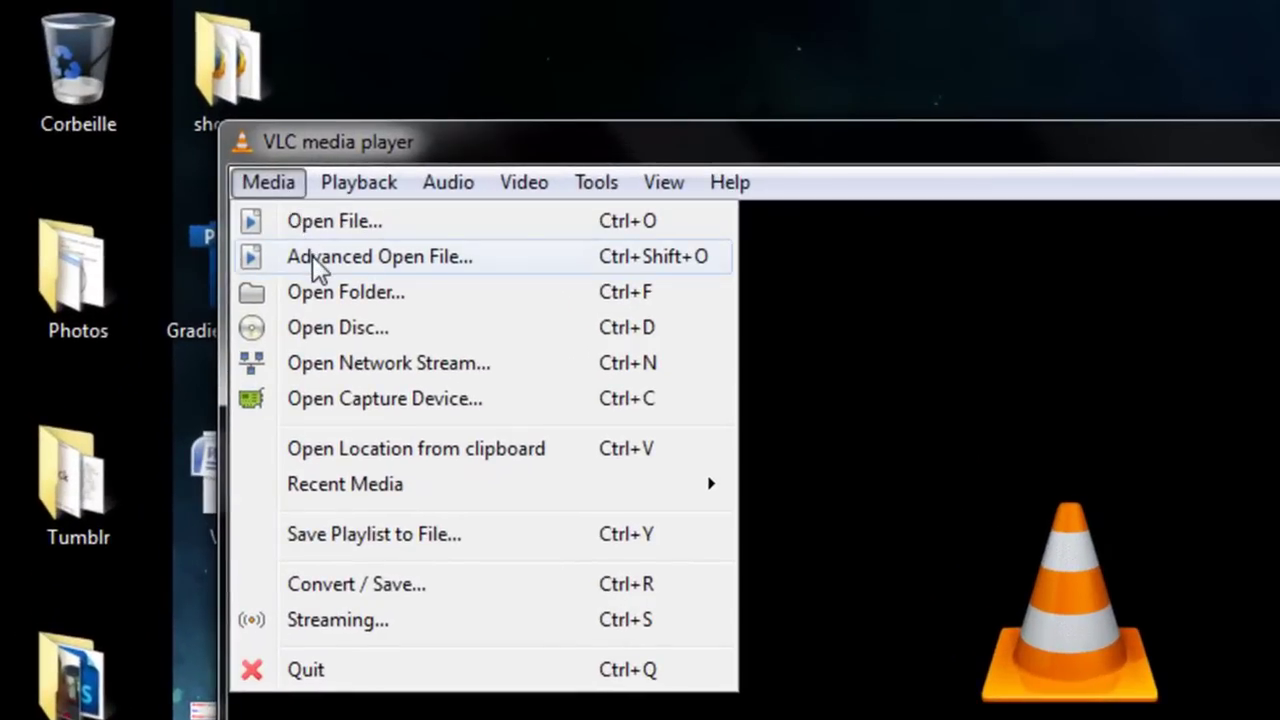
click(318, 262)
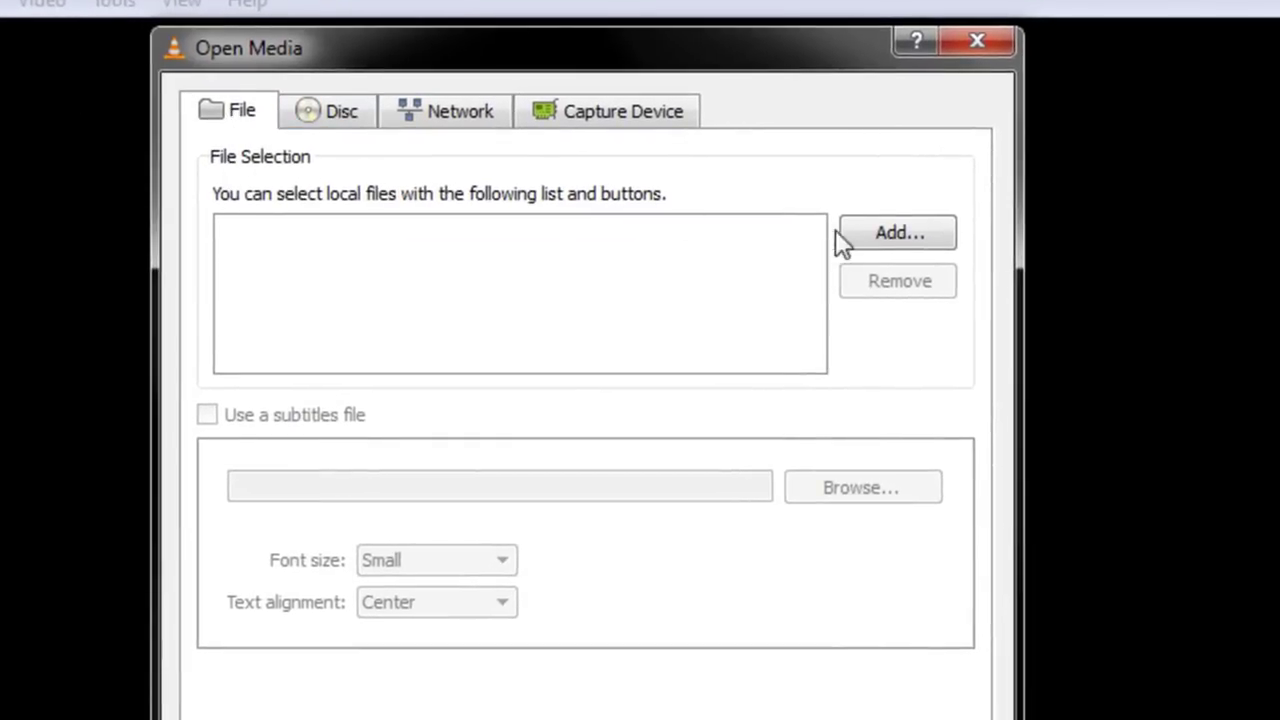
click(874, 238)
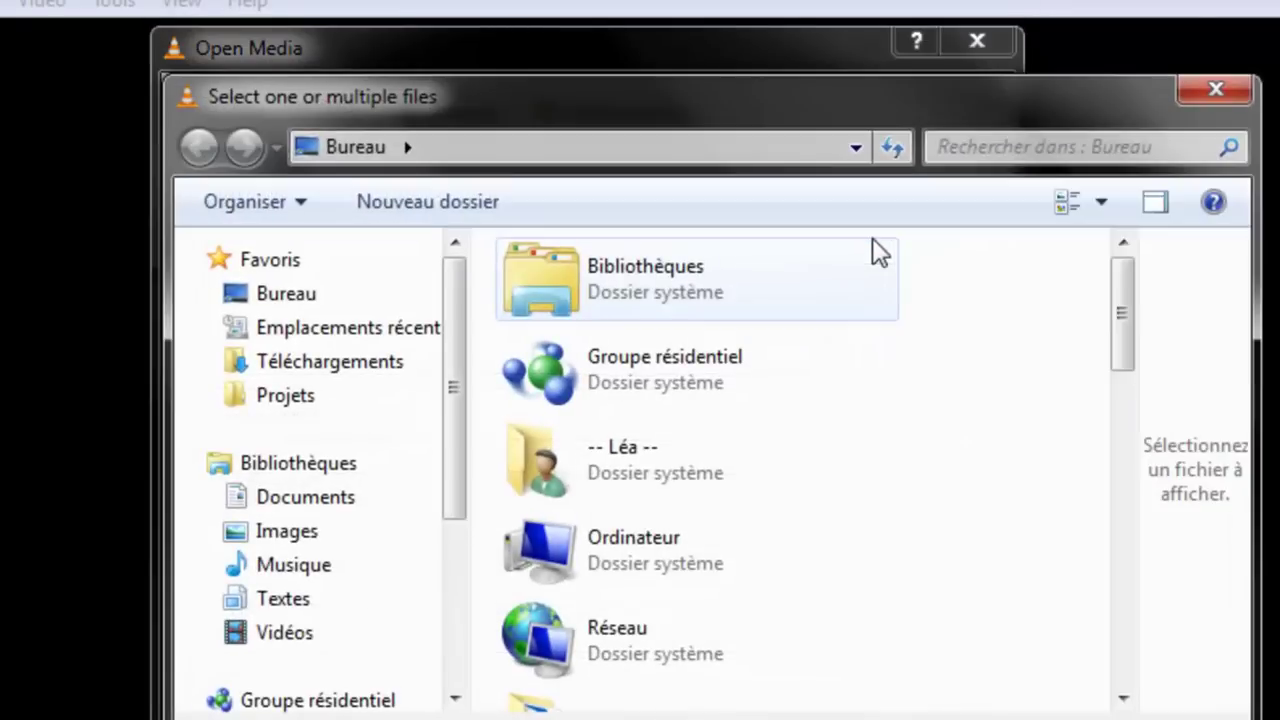
scroll(894, 428, down, 10)
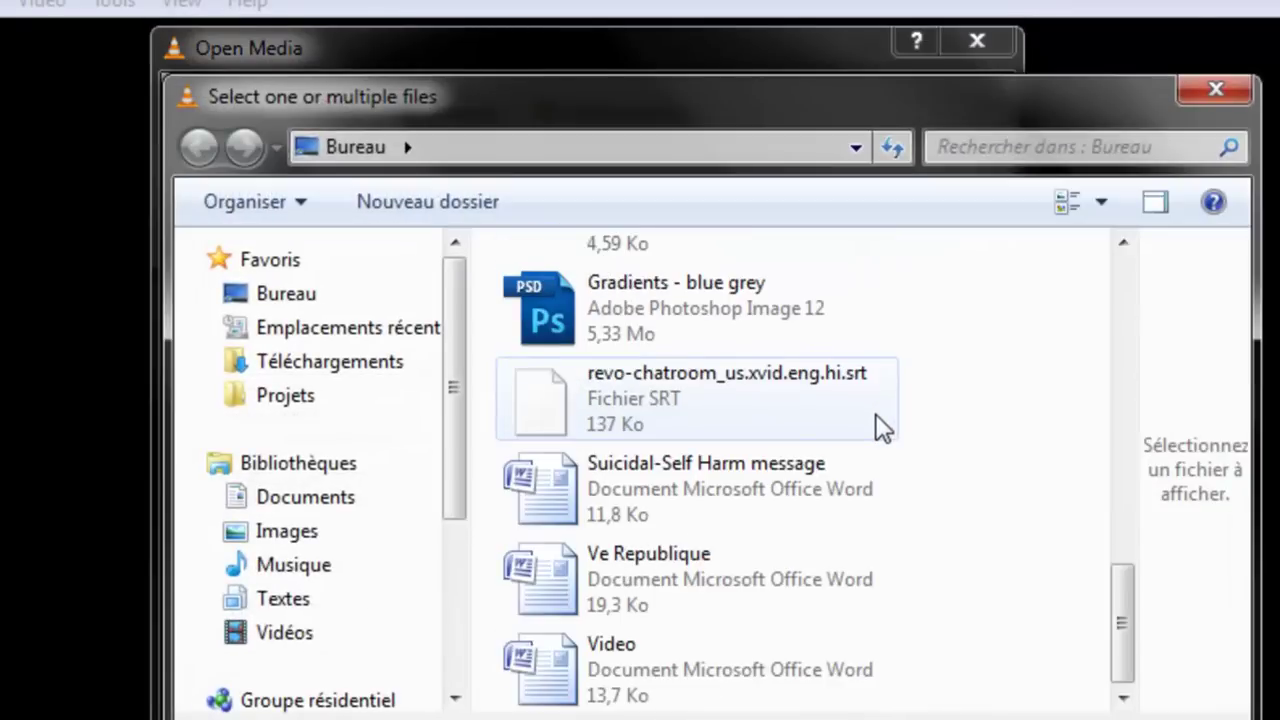
scroll(874, 423, up, 2)
scroll(874, 418, up, 3)
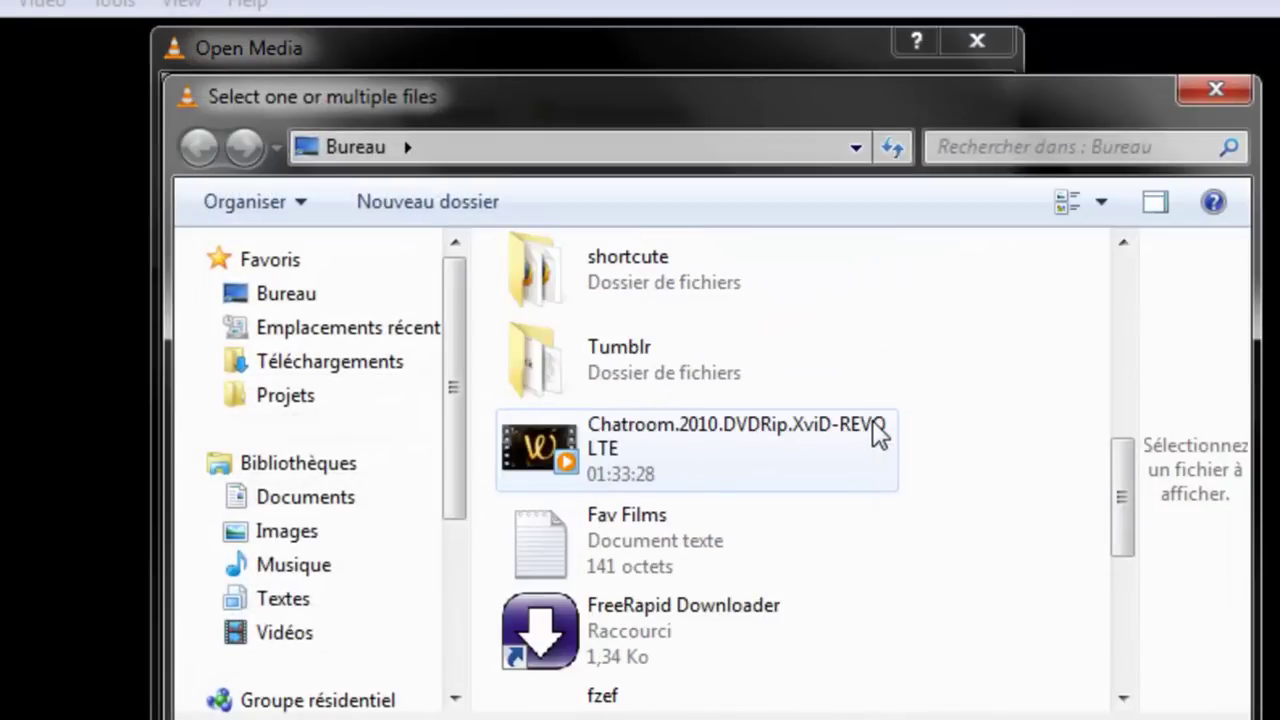
double_click(697, 440)
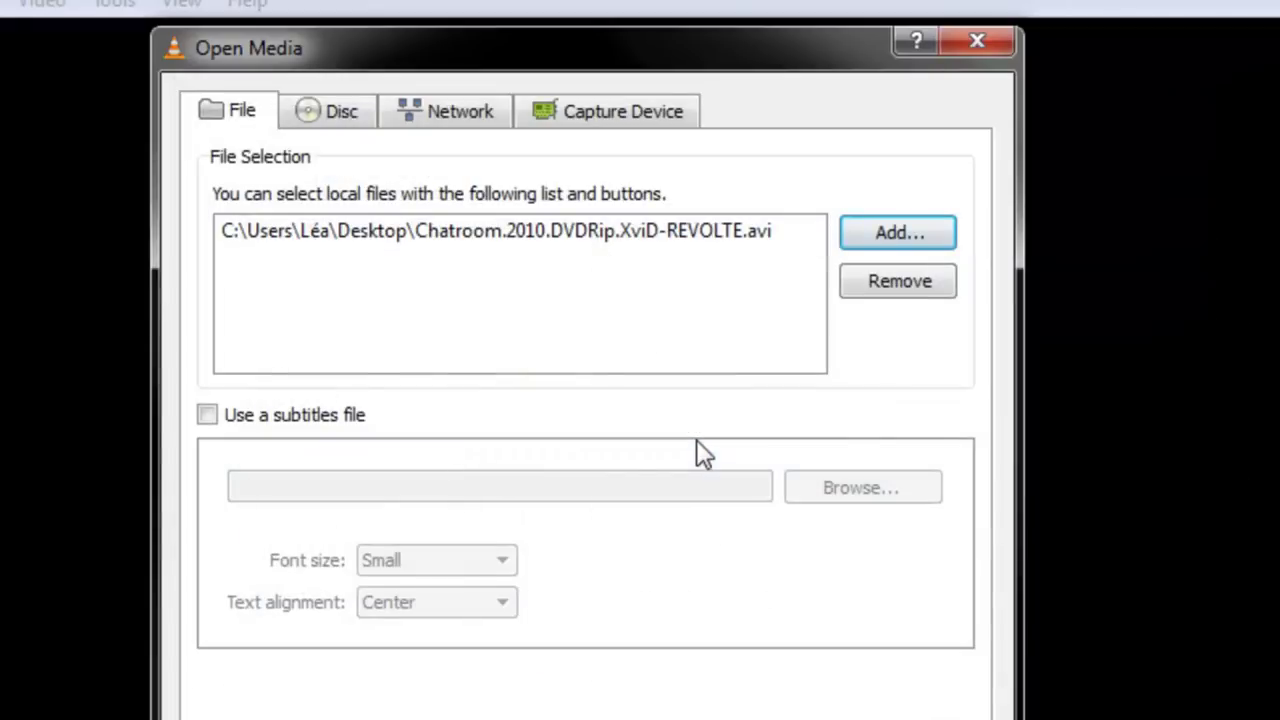
Step: Enable 'Use a subtitles file' and select revo-chatroom_us.xvid.eng.hi.srt
click(251, 420)
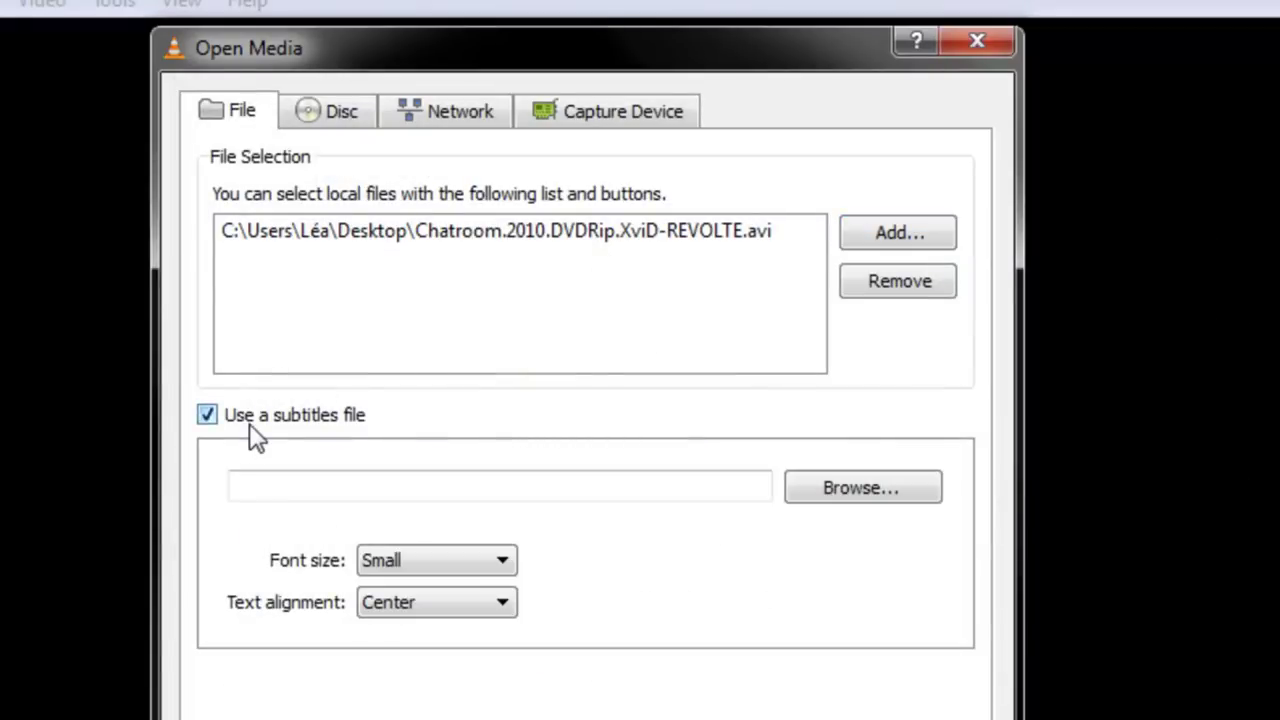
click(848, 487)
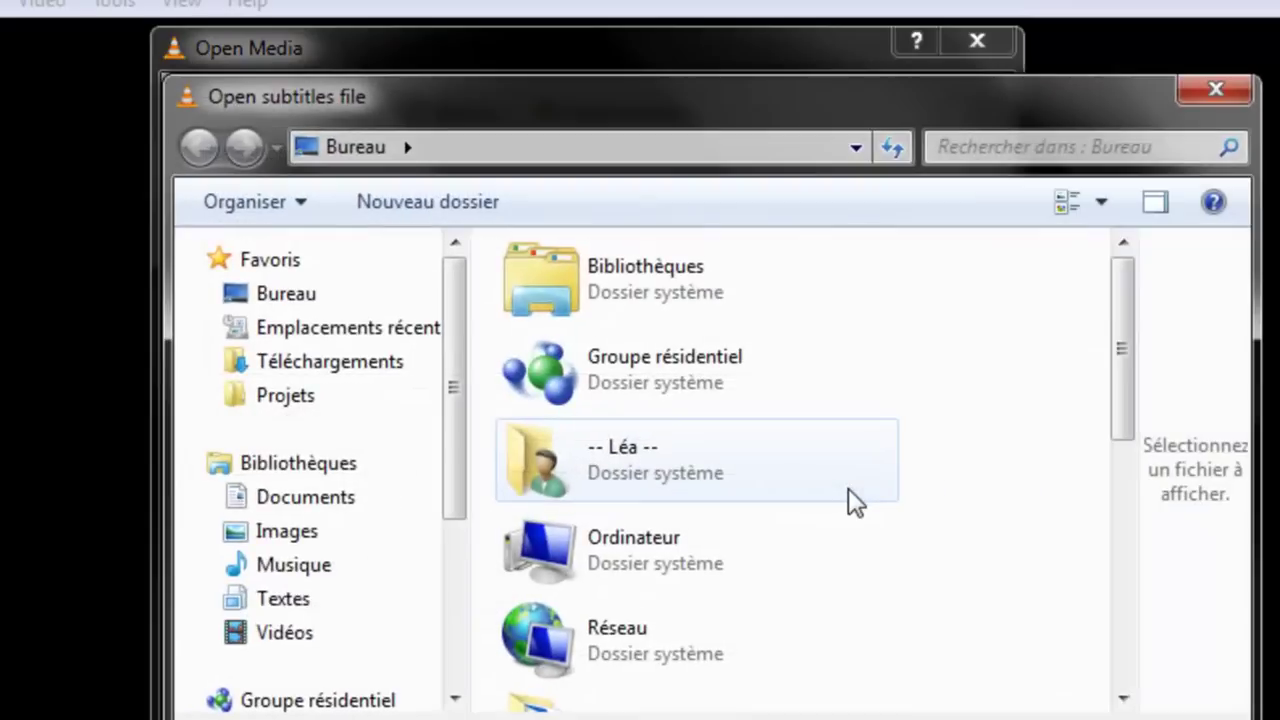
middle_click(854, 512)
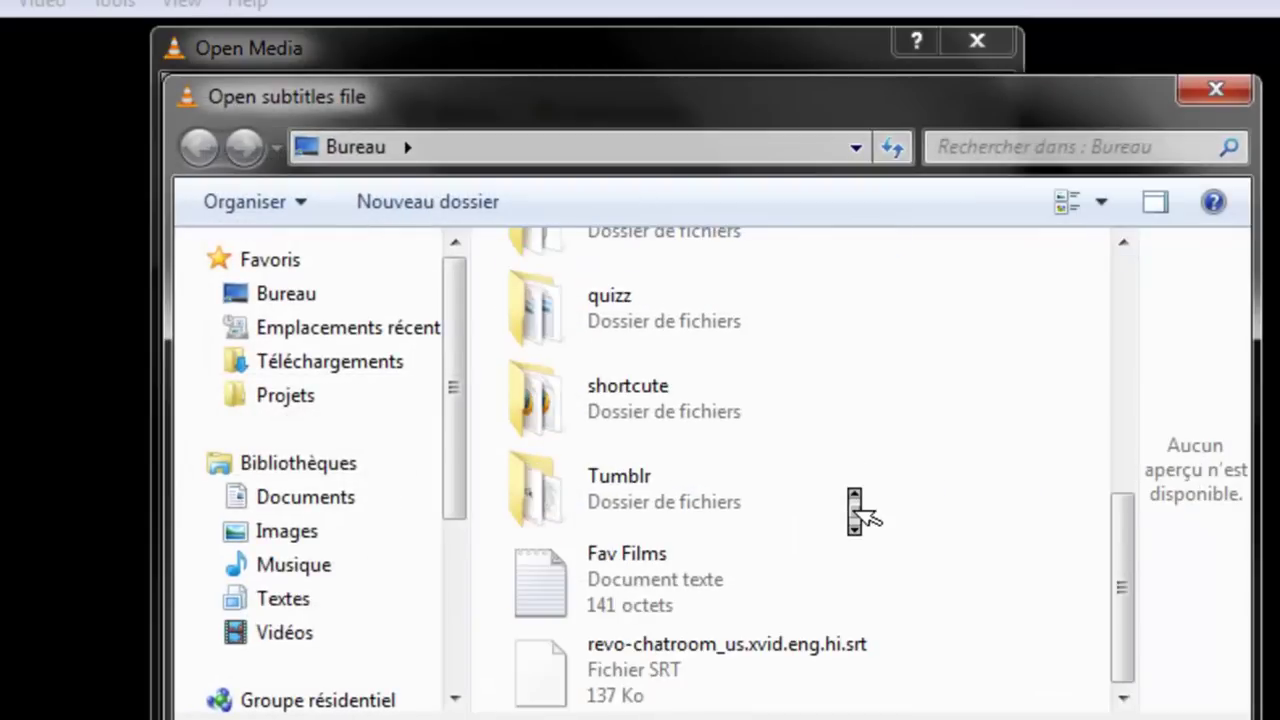
click(723, 668)
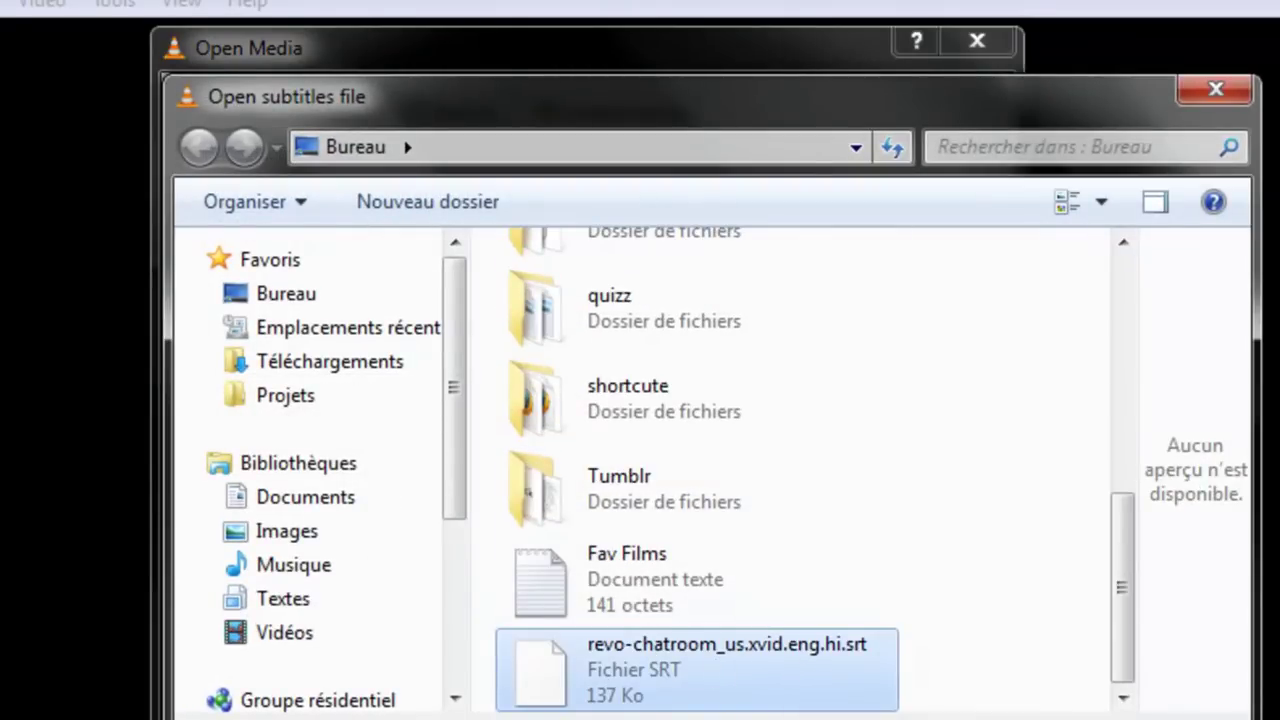
key(Return)
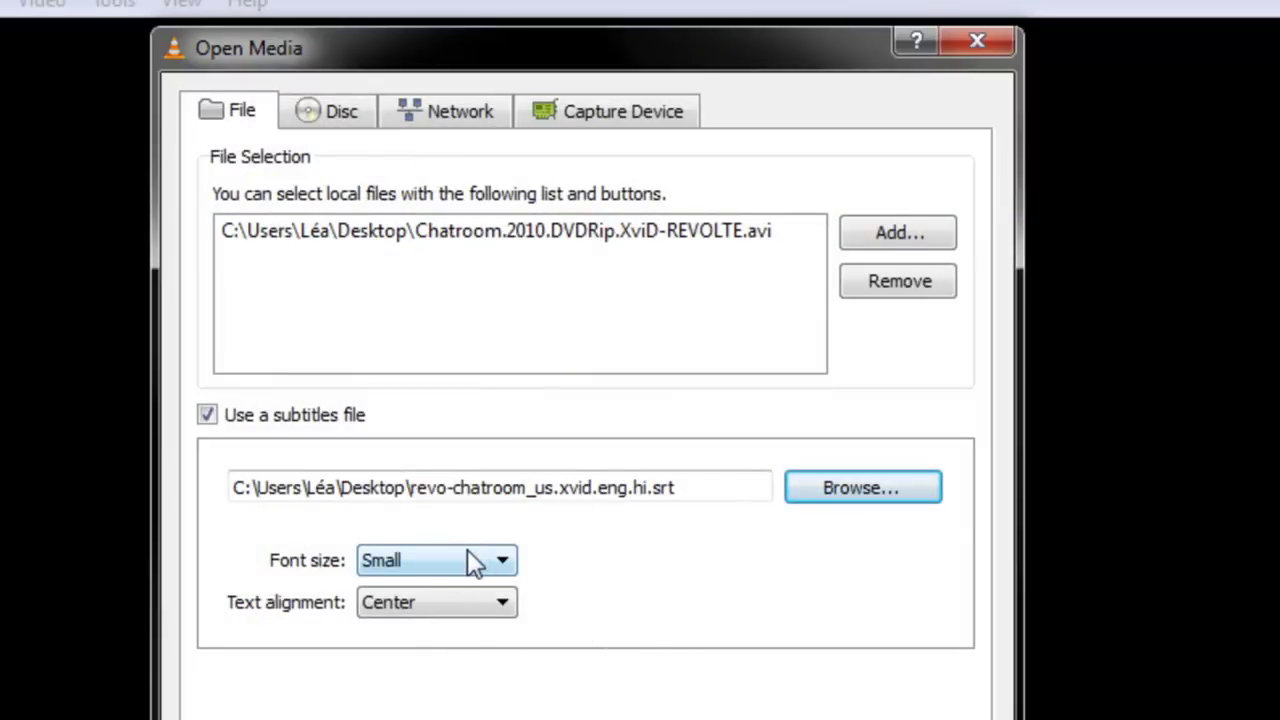
Step: Keep subtitle font size Small and text alignment Center, leaving extended options hidden
click(467, 552)
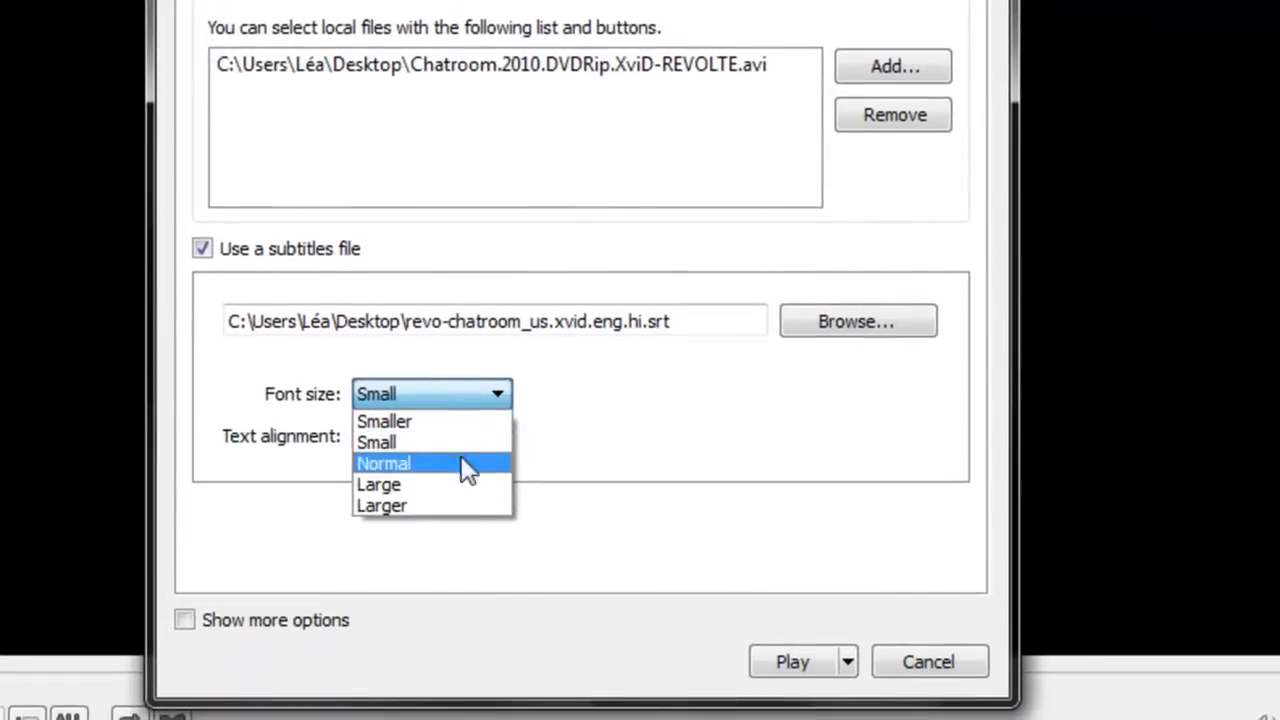
click(457, 437)
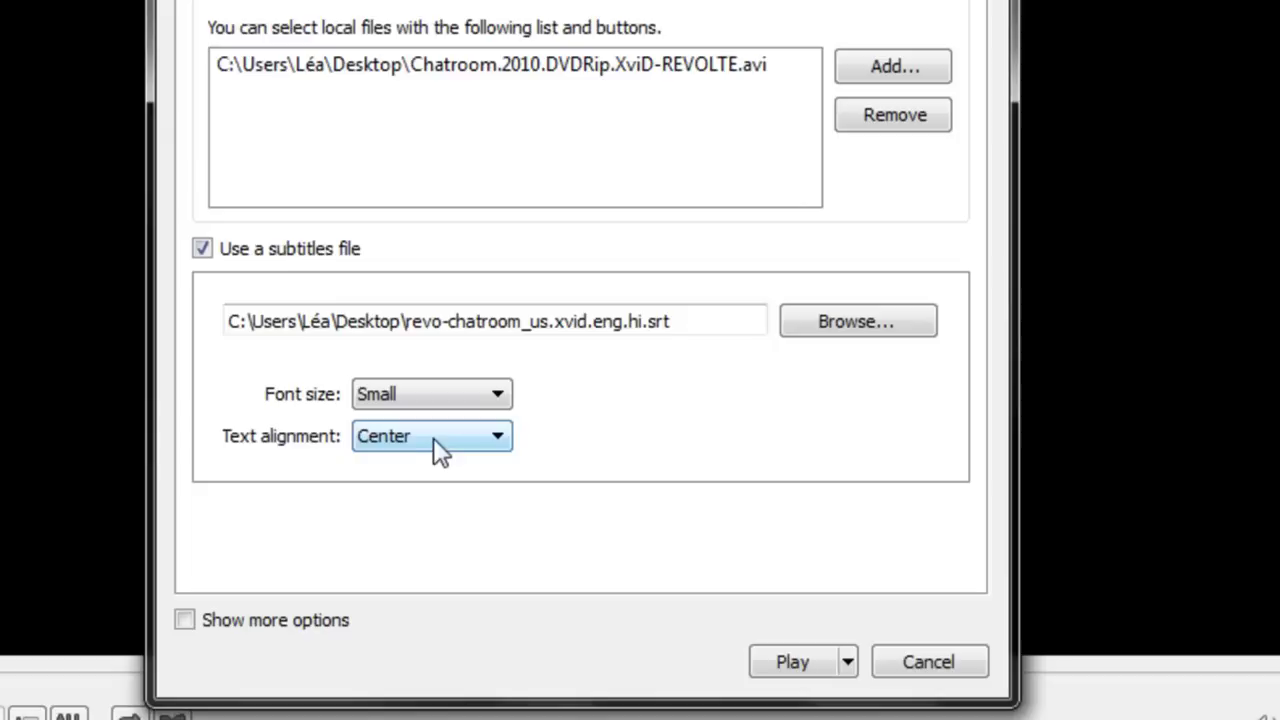
click(428, 440)
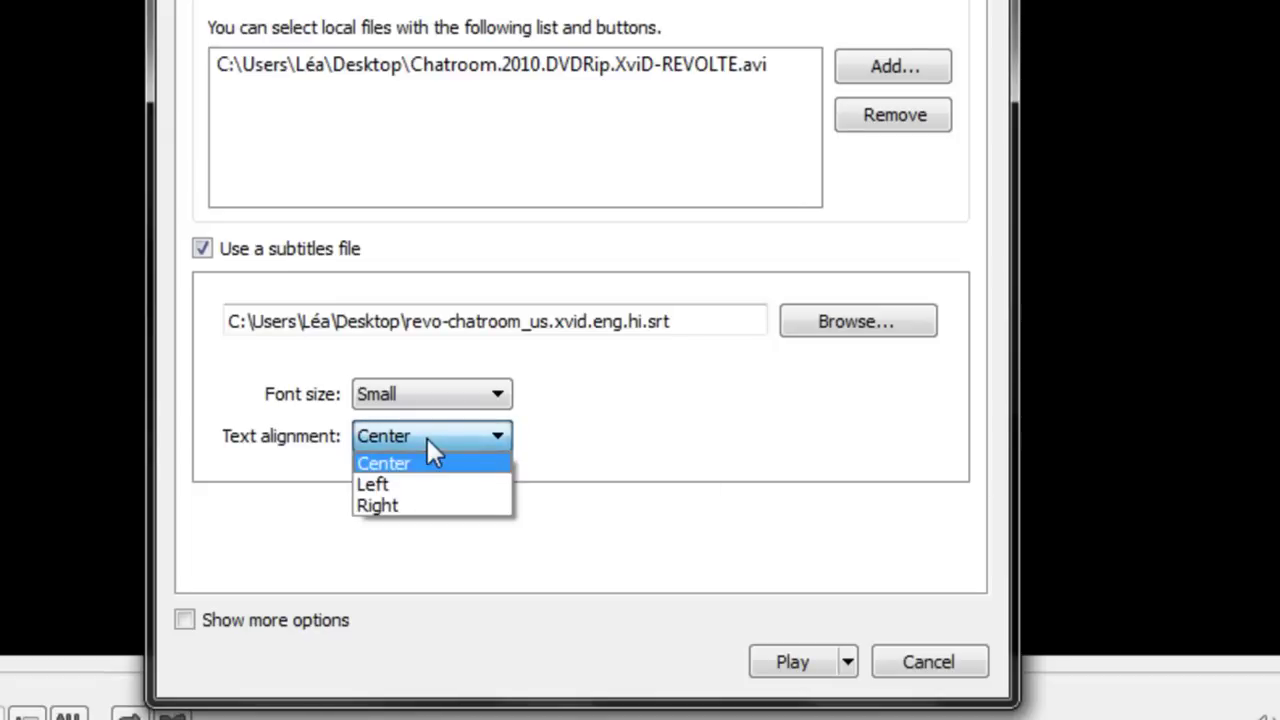
click(427, 438)
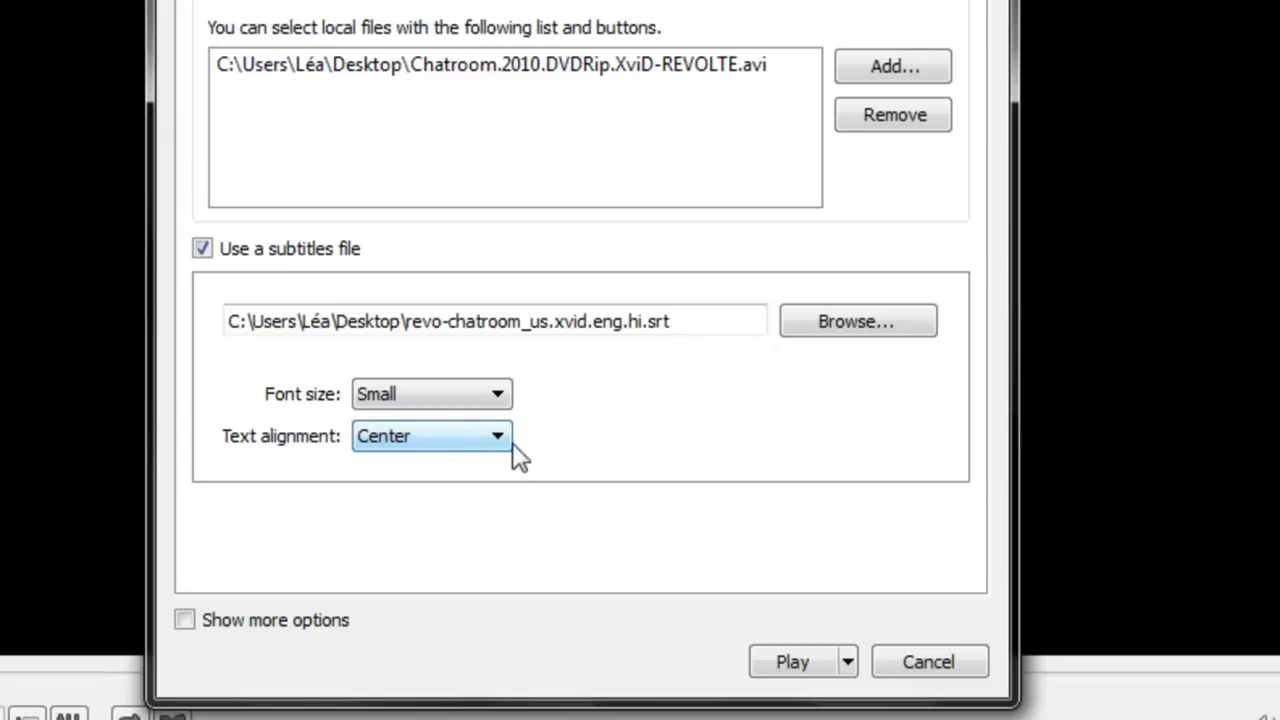
click(304, 614)
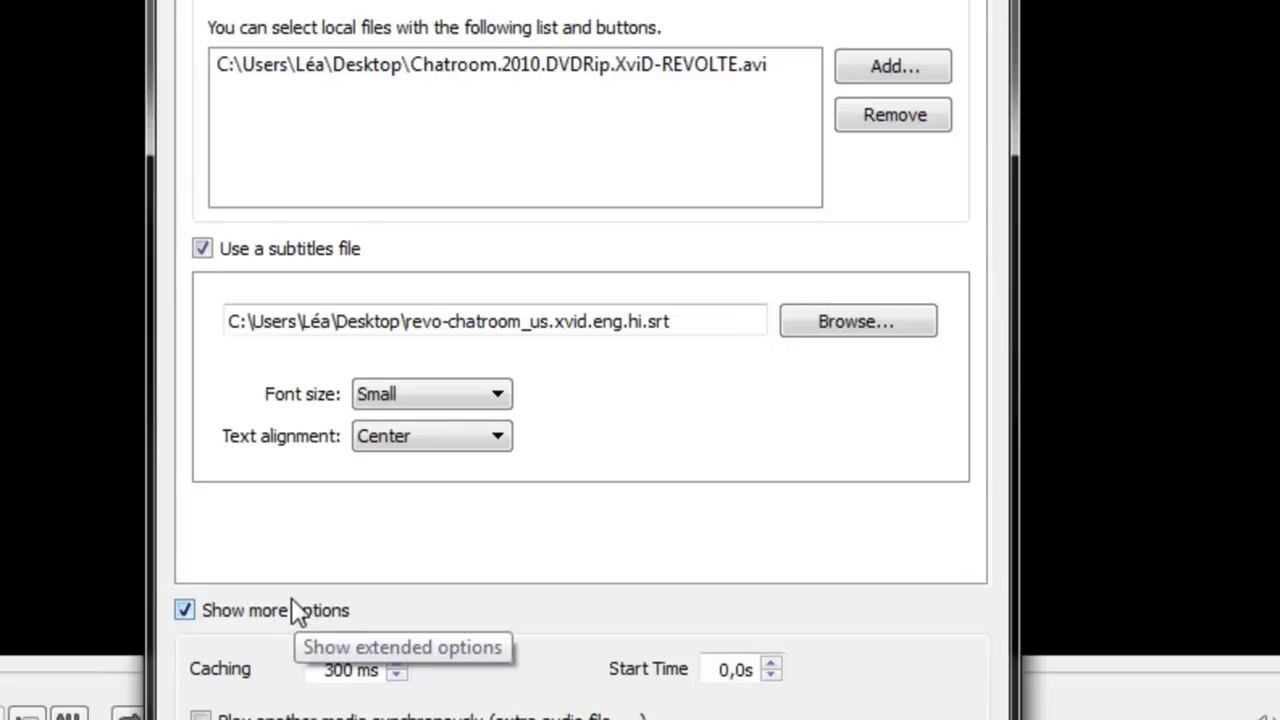
click(291, 605)
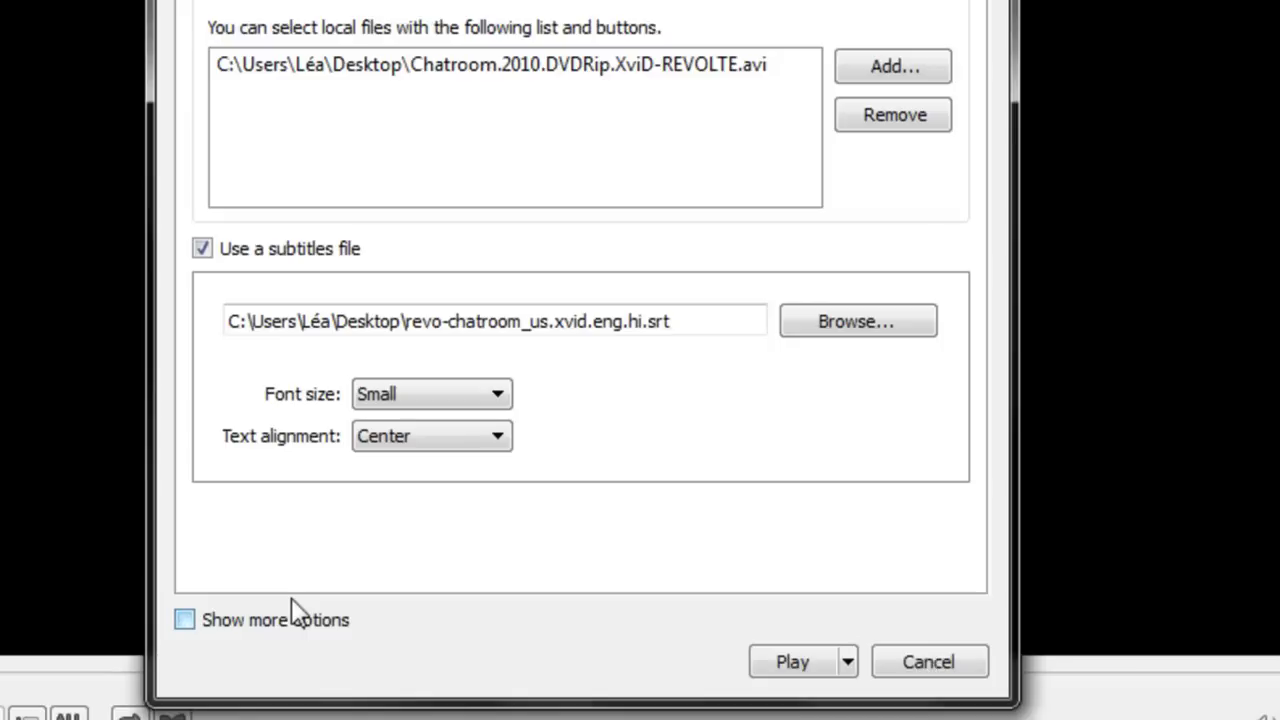
Step: Play the movie in an enlarged window and seek forward in jumps to about 54:40
click(796, 667)
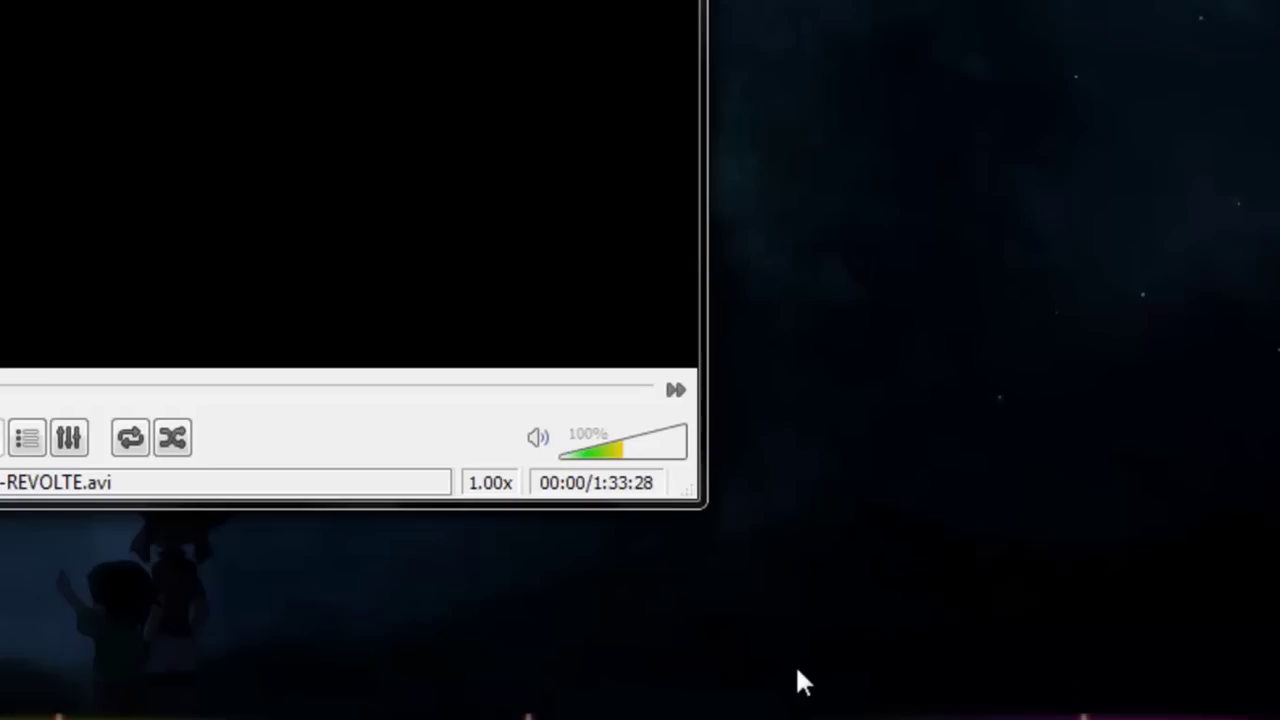
mouse_move(700, 474)
mouse_down()
mouse_move(1051, 643)
mouse_move(1279, 719)
mouse_up()
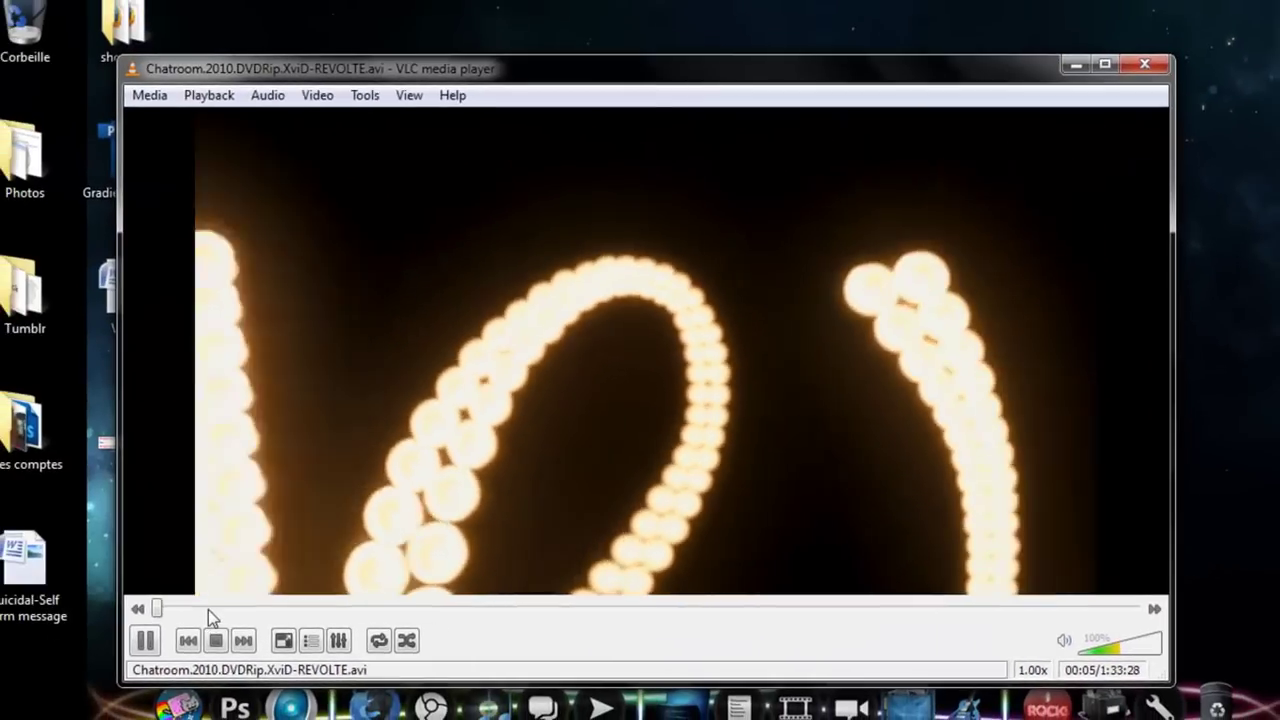
click(208, 609)
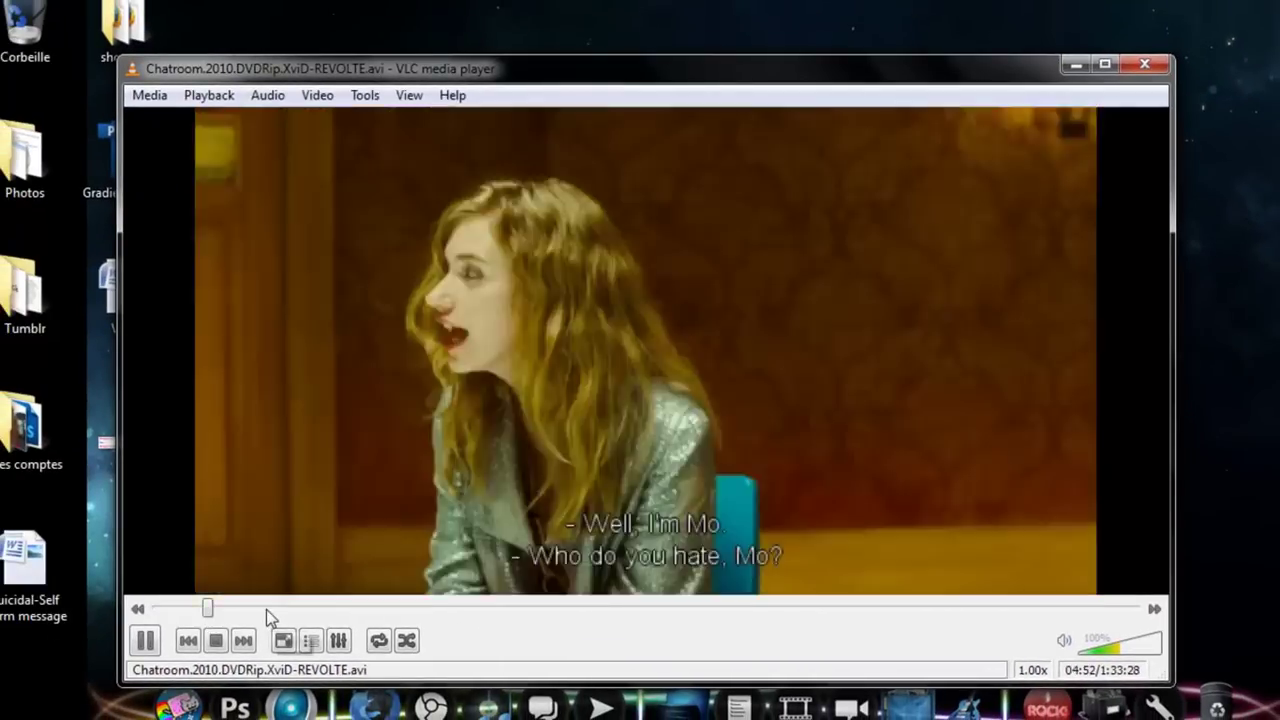
click(266, 609)
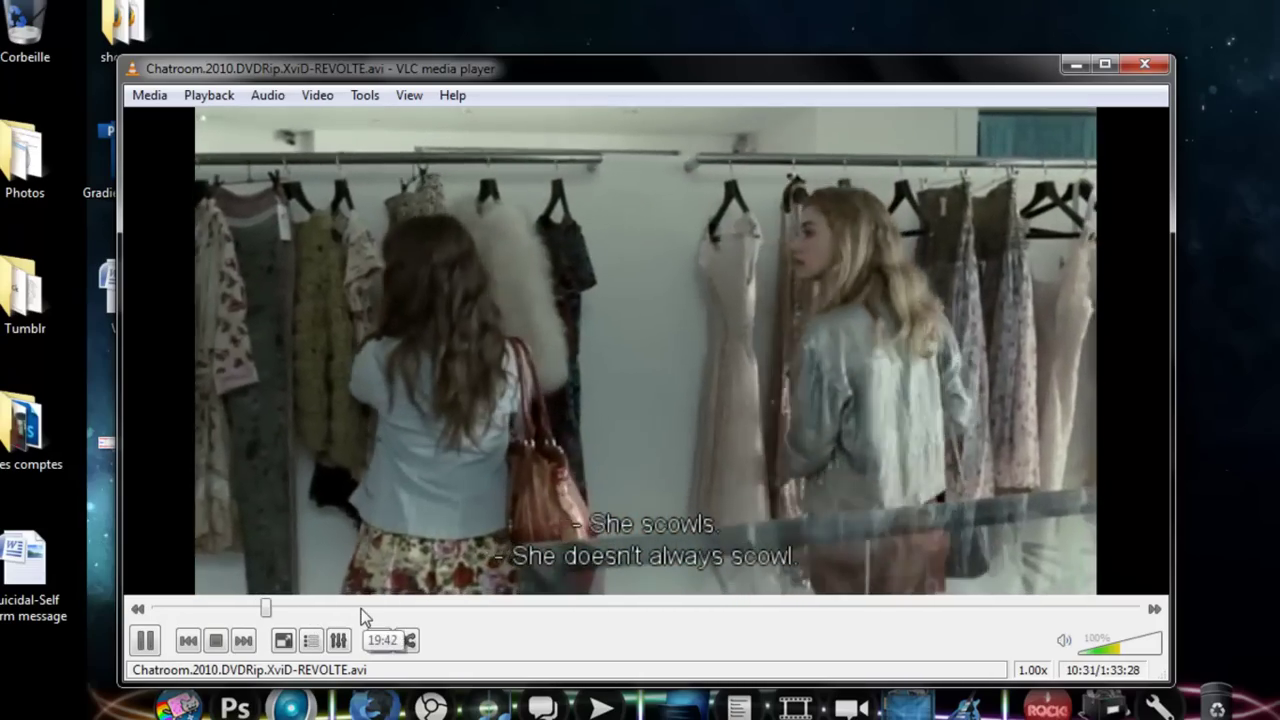
click(361, 609)
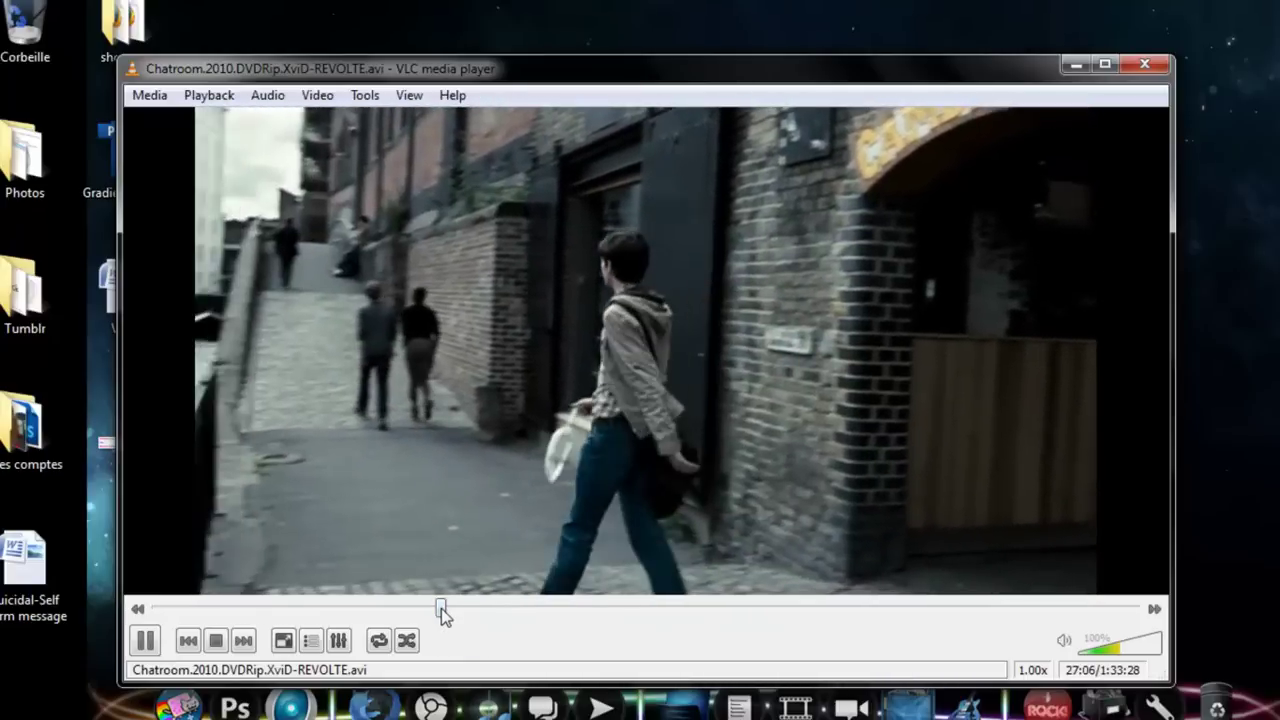
click(441, 608)
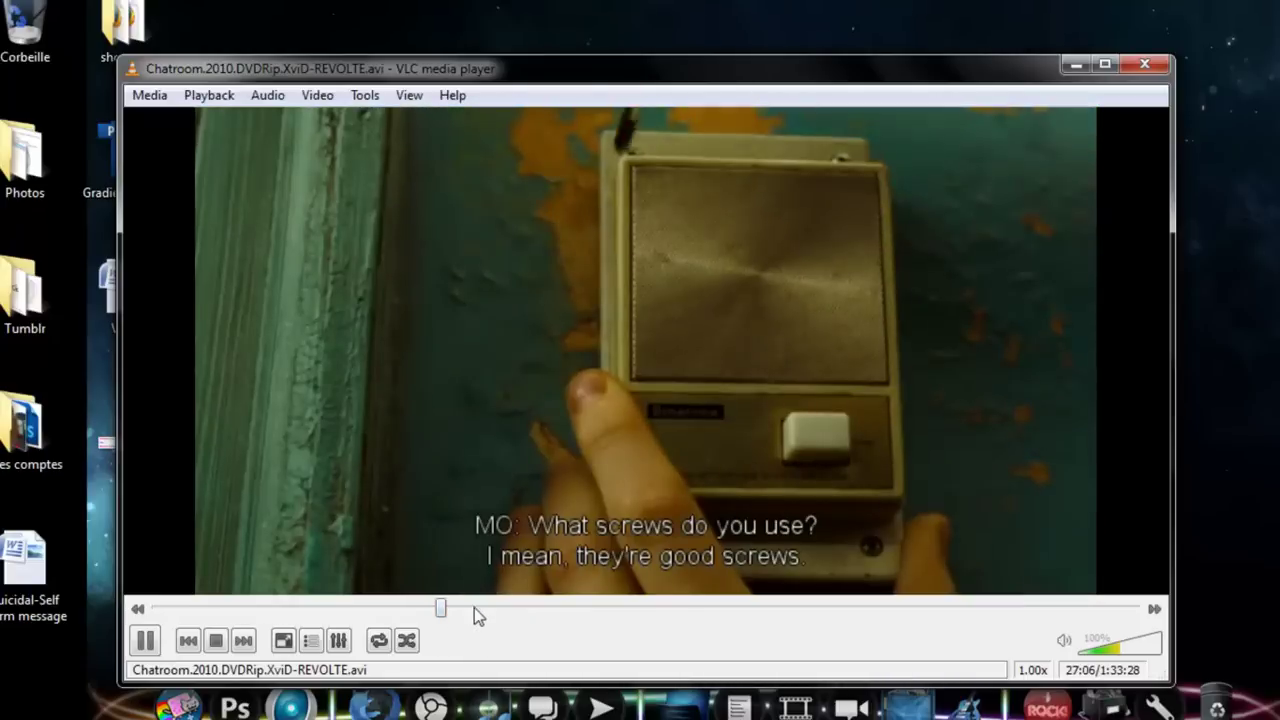
click(565, 608)
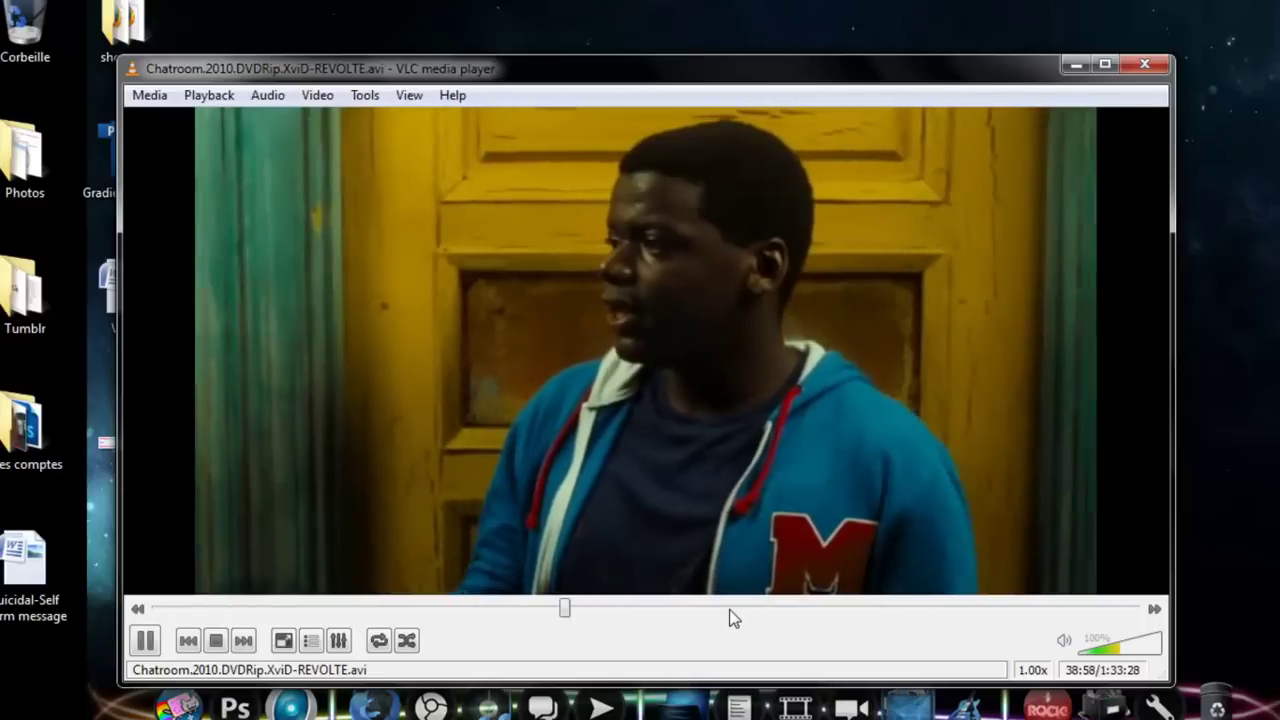
click(729, 608)
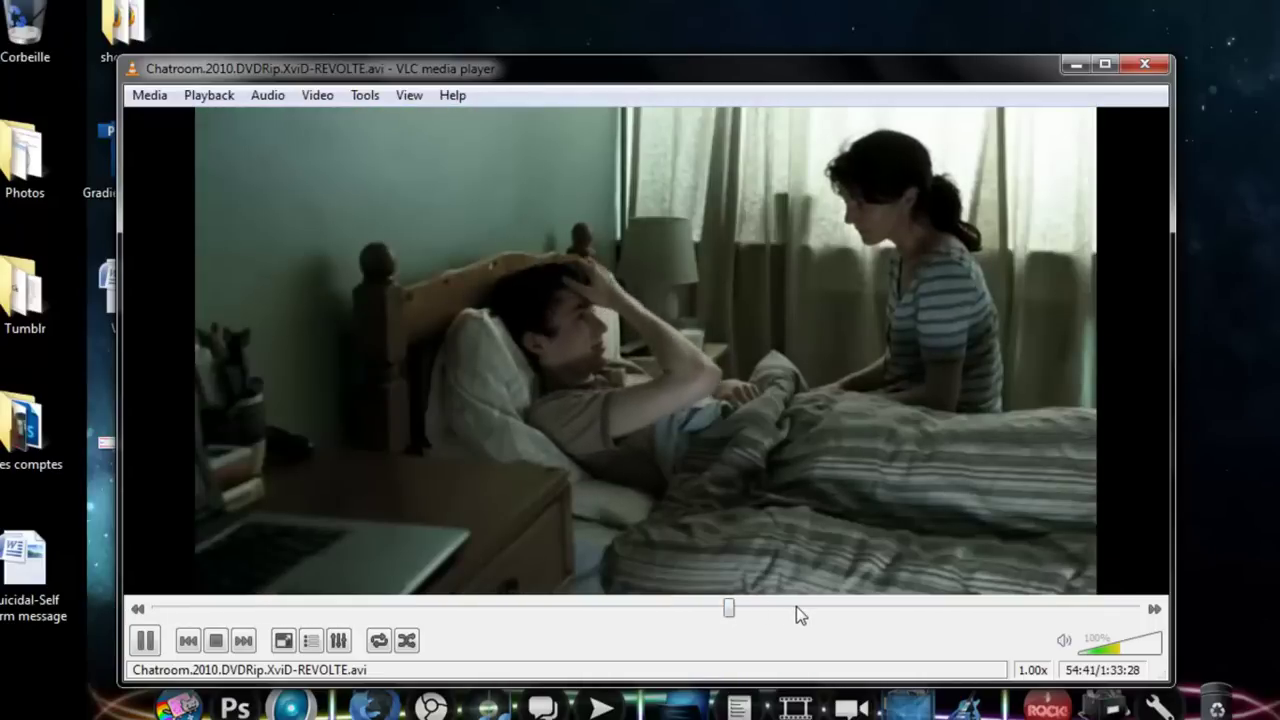